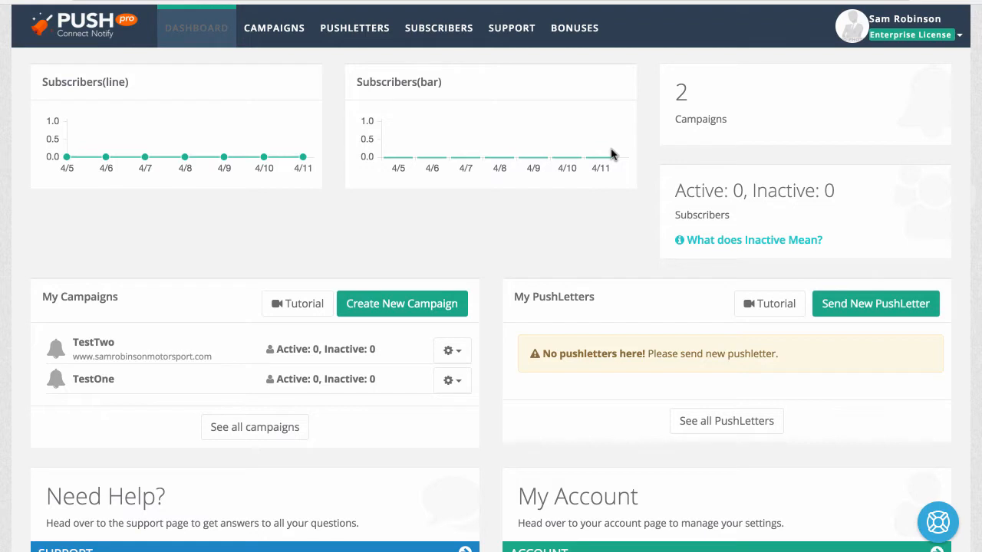
pyautogui.scroll(-2, 611, 155)
pyautogui.scroll(2, 611, 154)
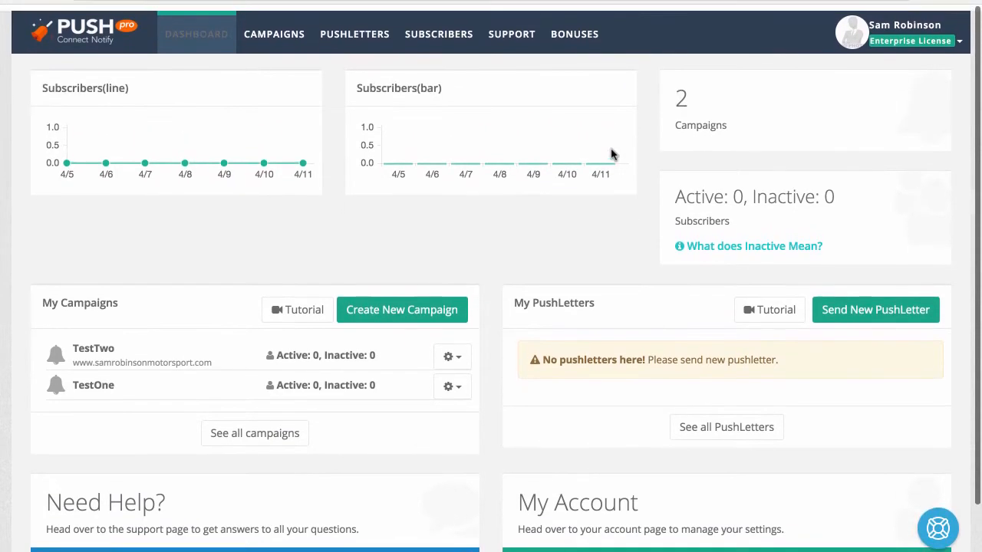
pyautogui.moveTo(965, 6)
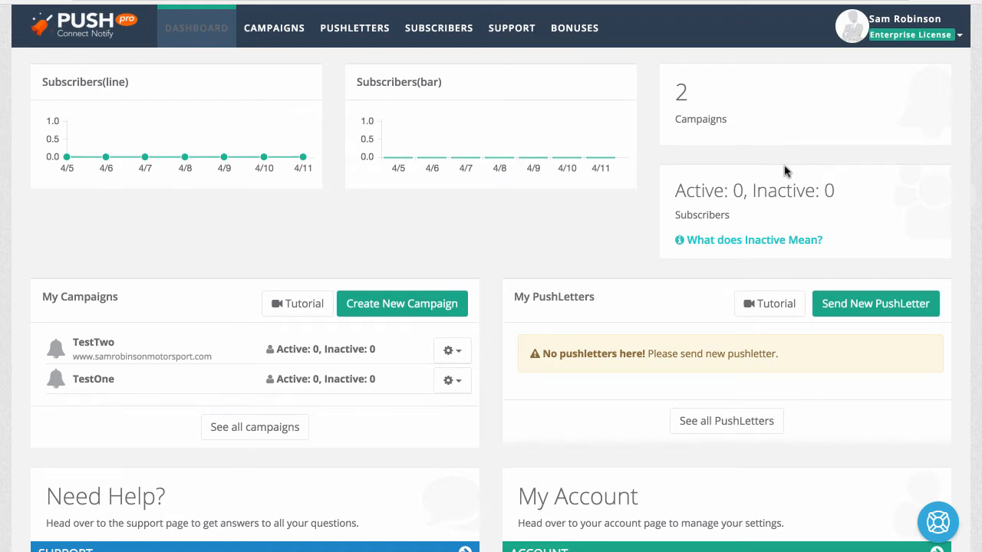
pyautogui.scroll(-2, 785, 171)
pyautogui.scroll(2, 784, 170)
pyautogui.scroll(-2, 500, 239)
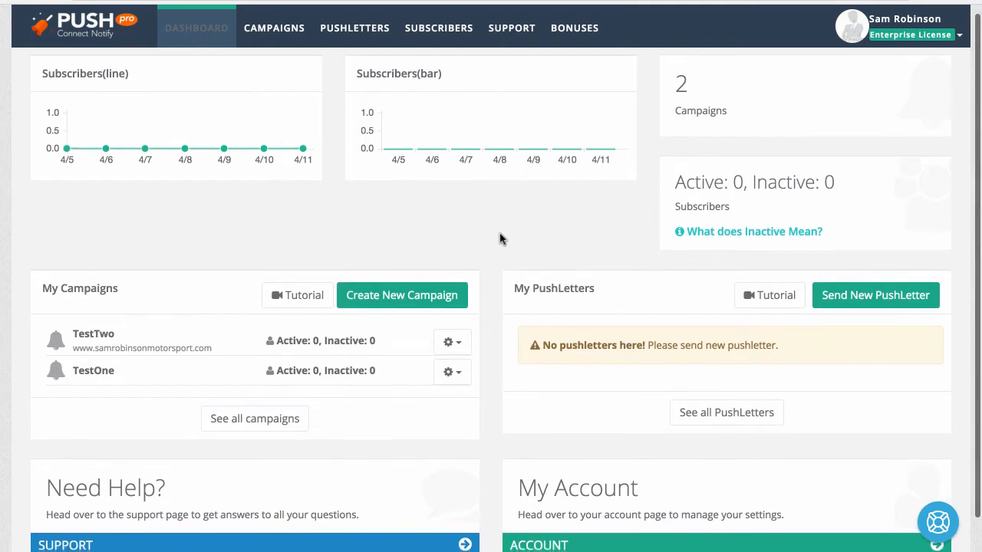
pyautogui.scroll(2, 500, 239)
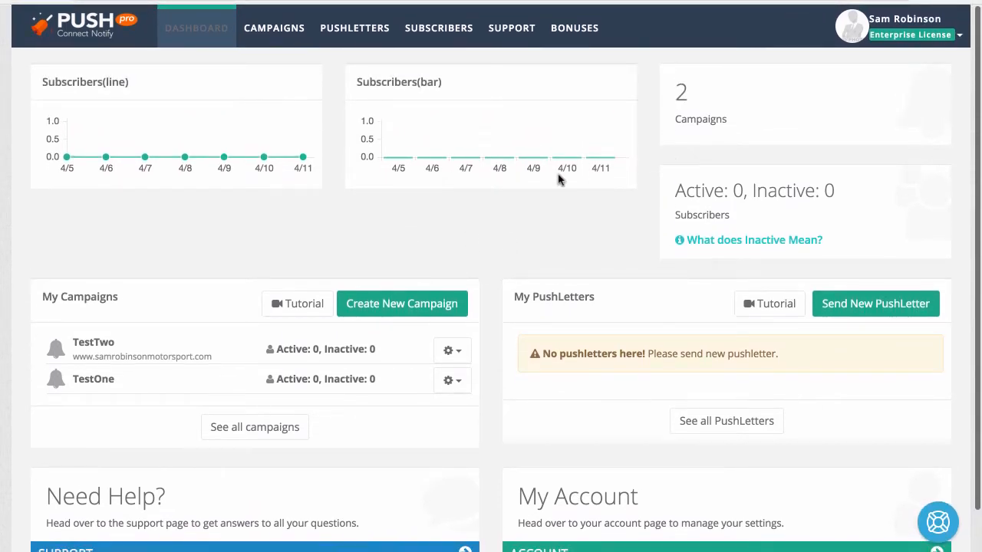
# Create a new campaign named DemoTest and proceed to its settings.
pyautogui.click(376, 310)
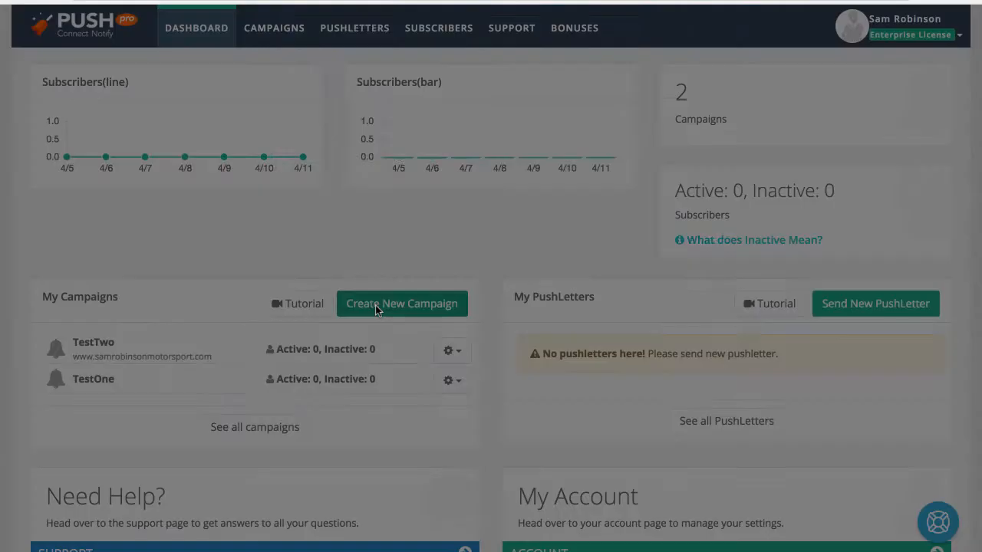
pyautogui.click(372, 120)
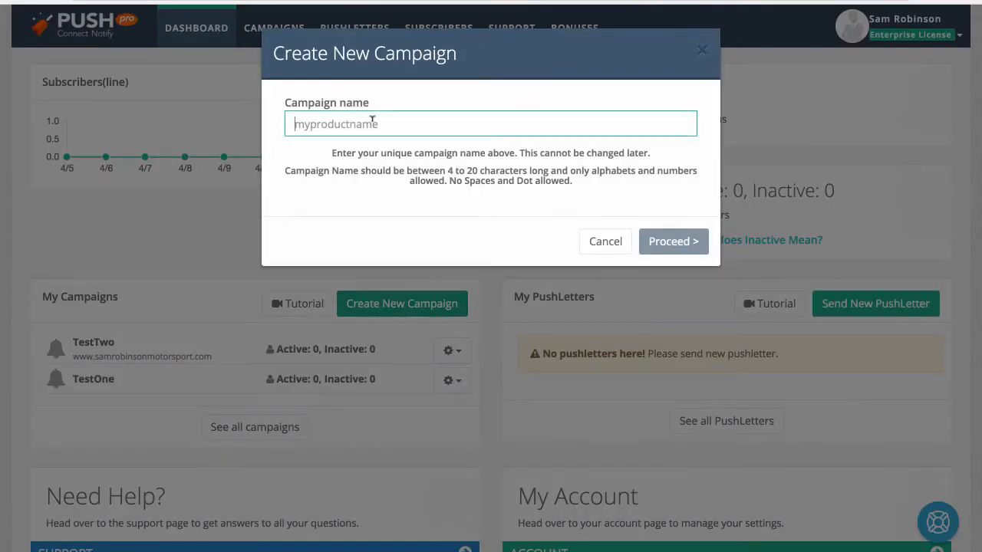
pyautogui.write('D')
pyautogui.press('BackSpace')
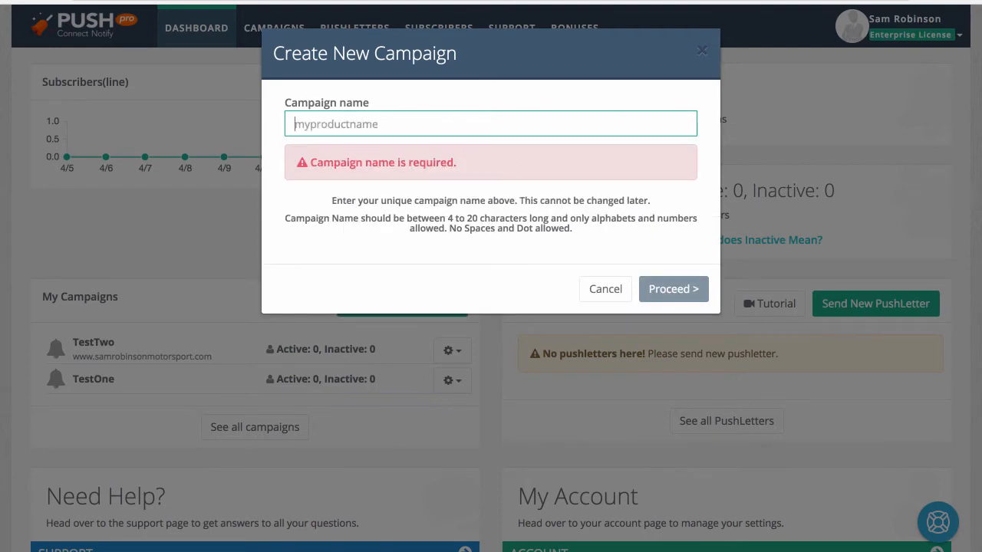
pyautogui.write('DemoTest')
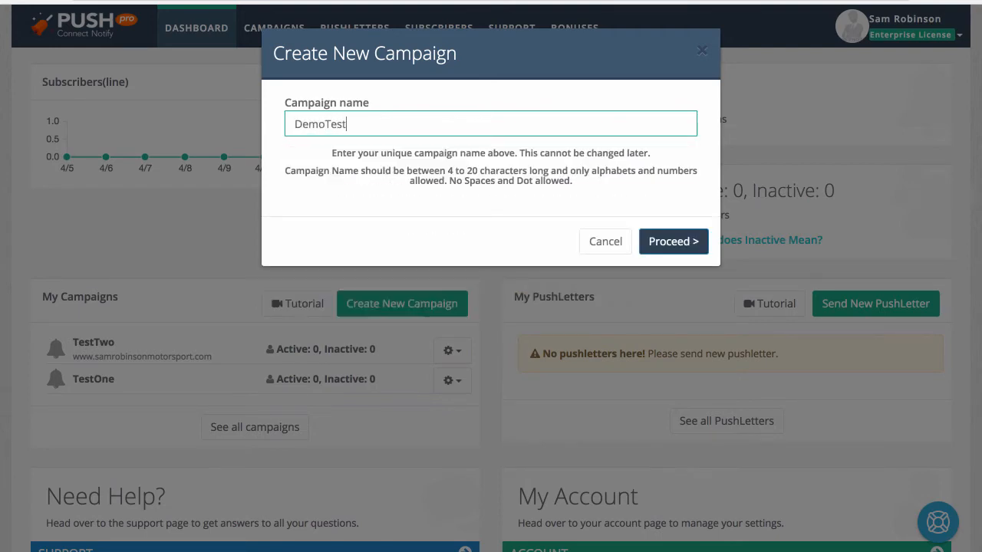
pyautogui.click(657, 241)
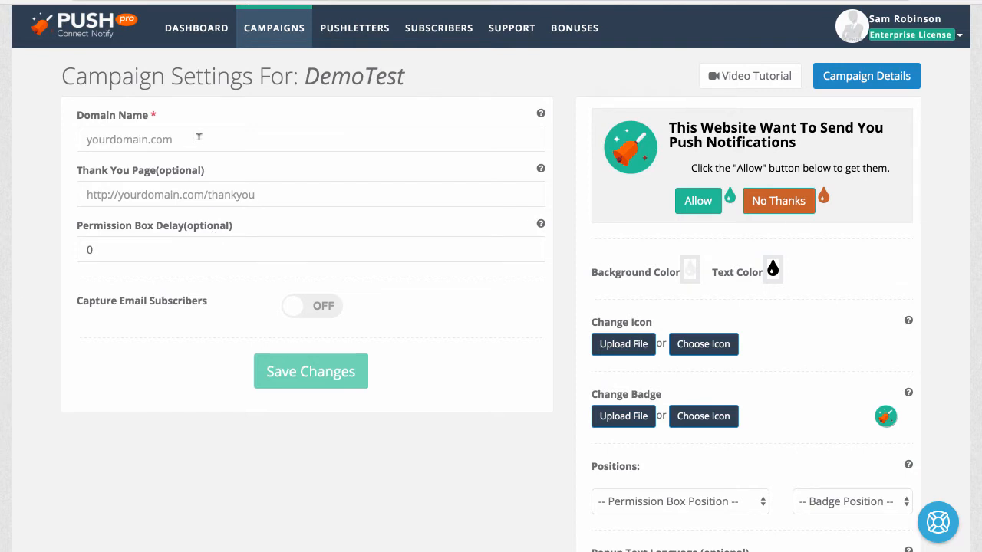
# Set the DemoTest campaign's domain name to samspreviews.com.
pyautogui.click(198, 138)
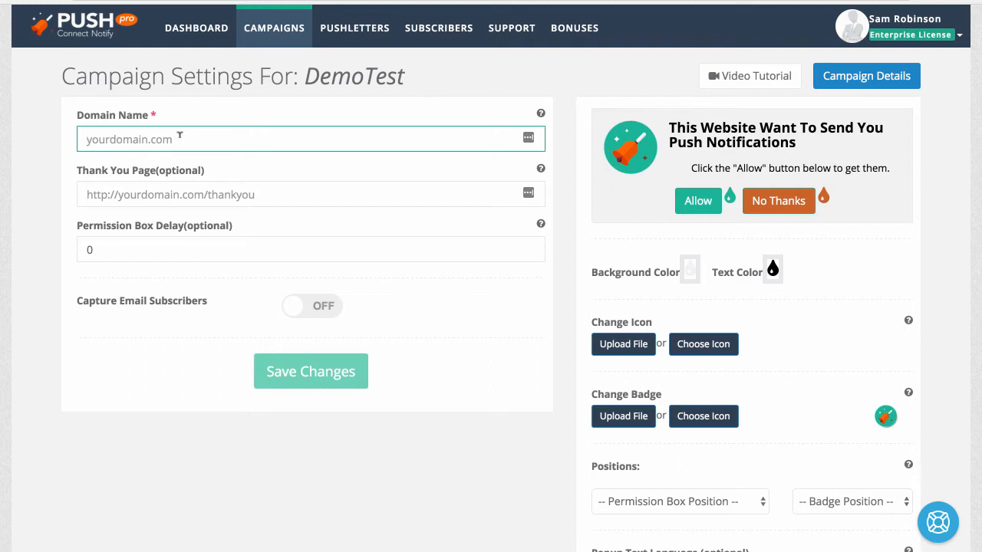
pyautogui.write('sams')
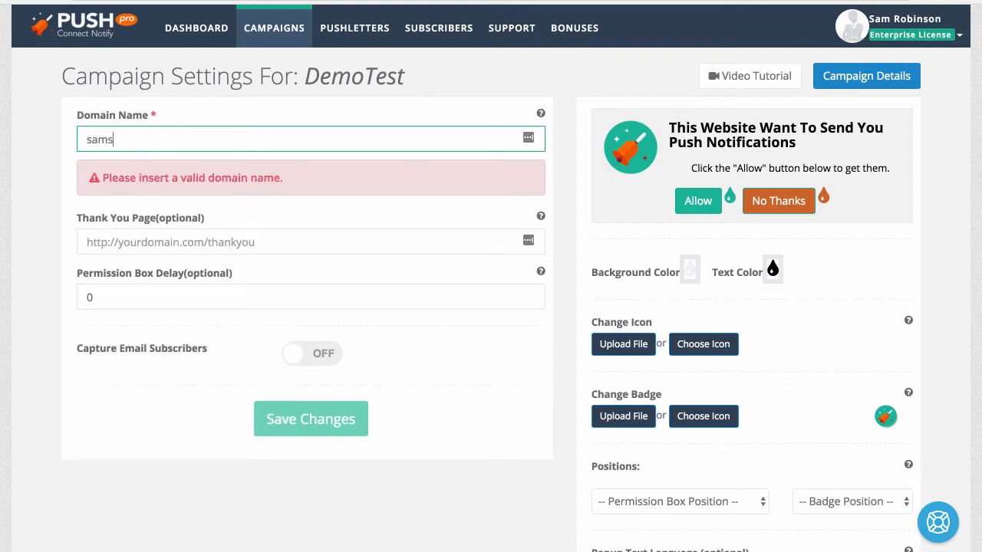
pyautogui.write('previews.com')
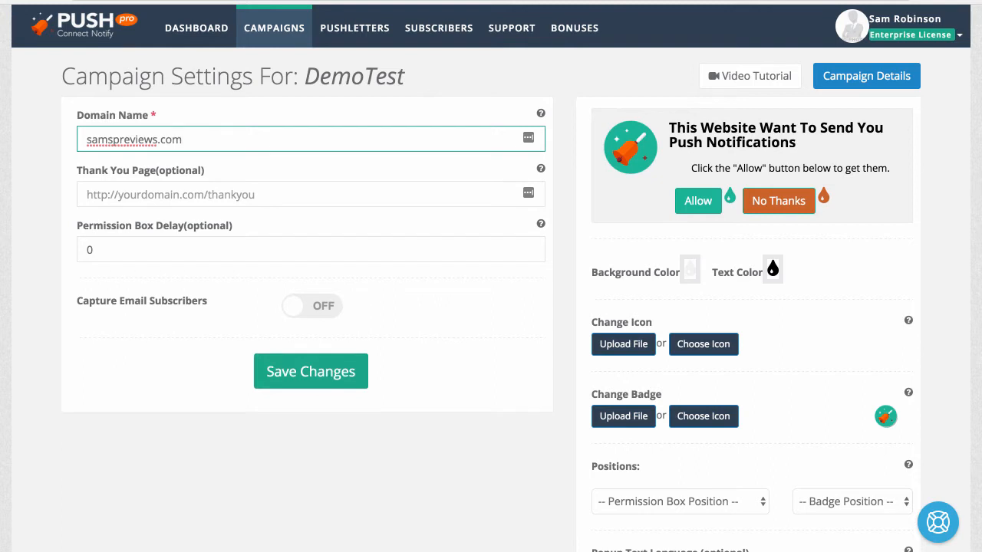
# Enter sampreviews.com/thanks as the campaign's optional thank you page.
pyautogui.click(167, 194)
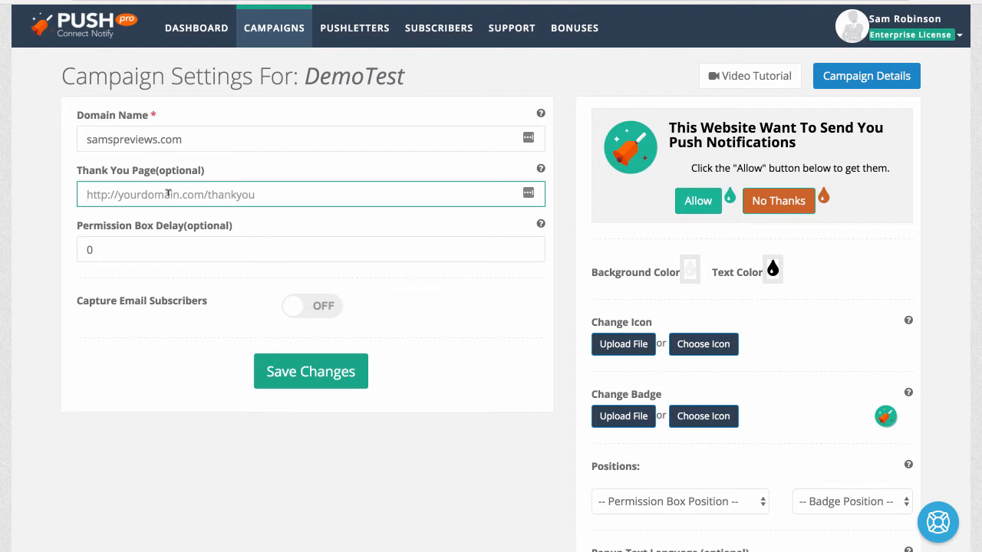
pyautogui.write('sam')
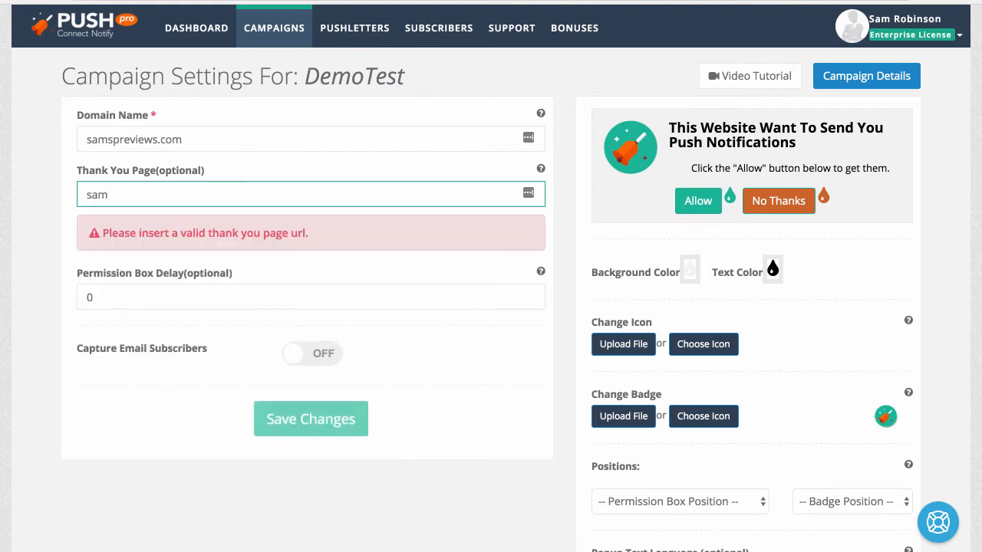
pyautogui.write('previews.com')
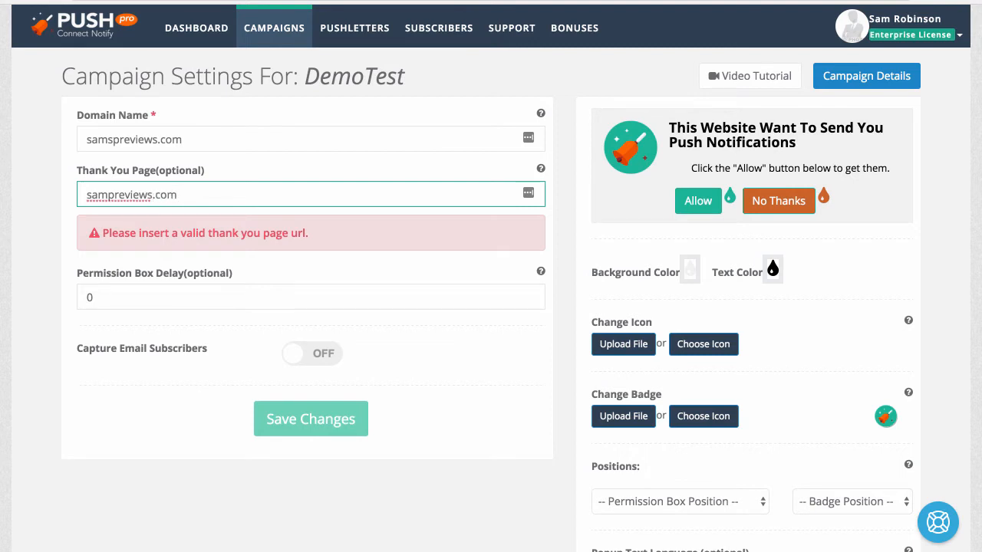
pyautogui.write('/thanks')
pyautogui.click(137, 287)
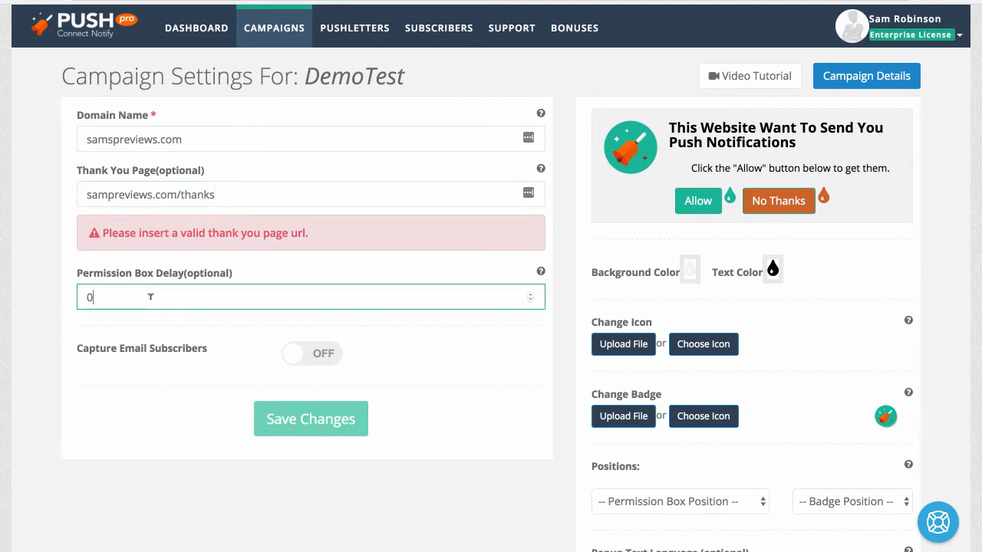
pyautogui.moveTo(152, 295); pyautogui.dragTo(62, 293)
# Turn on email subscriber capture and connect it to the Aweber autoresponder account with the Path To IM list.
pyautogui.click(298, 358)
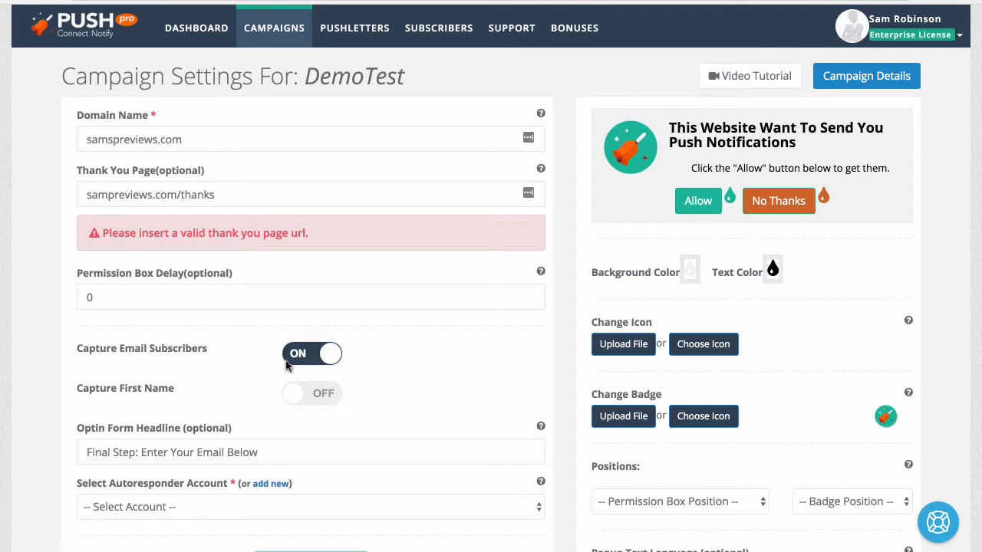
pyautogui.scroll(-3, 241, 368)
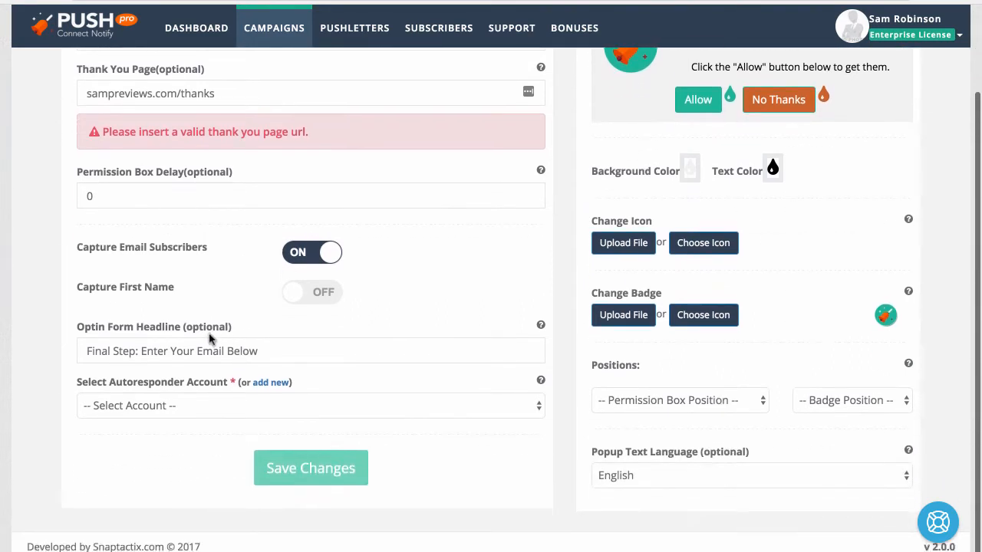
pyautogui.click(175, 349)
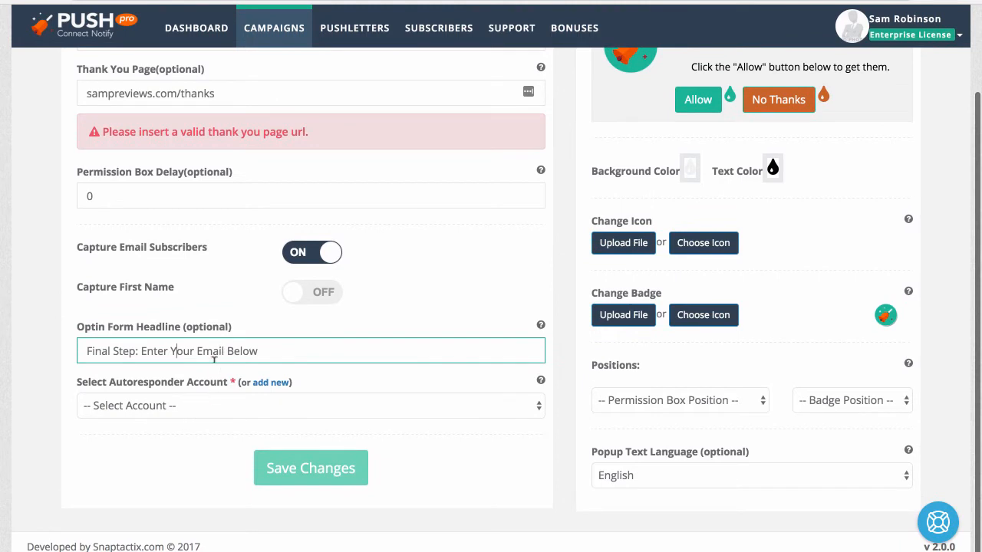
pyautogui.click(215, 408)
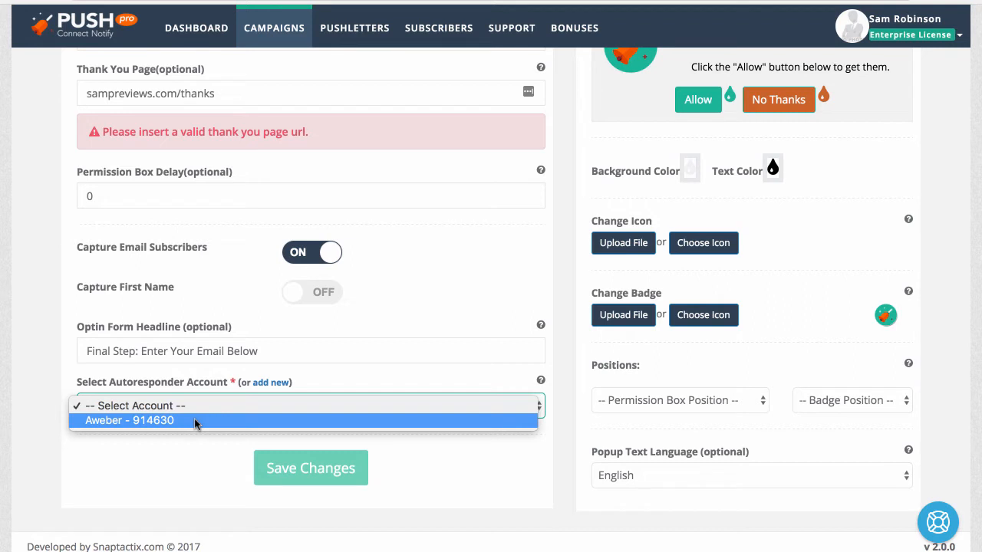
pyautogui.click(196, 422)
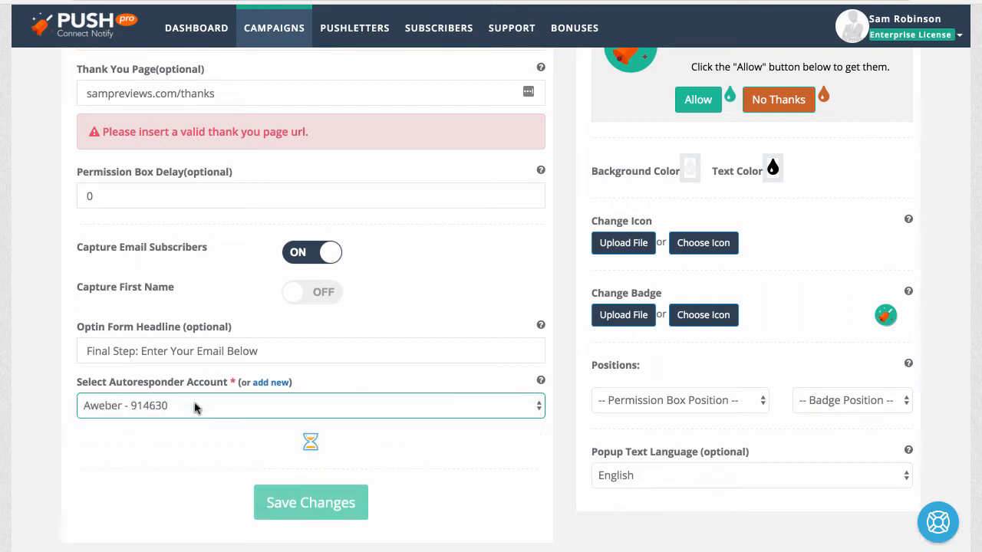
pyautogui.scroll(-1, 206, 432)
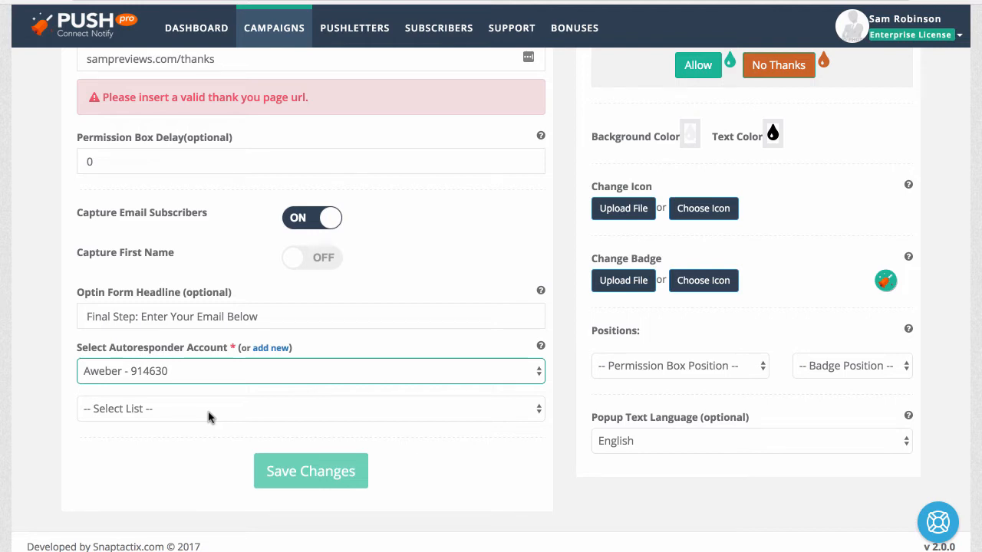
pyautogui.click(209, 416)
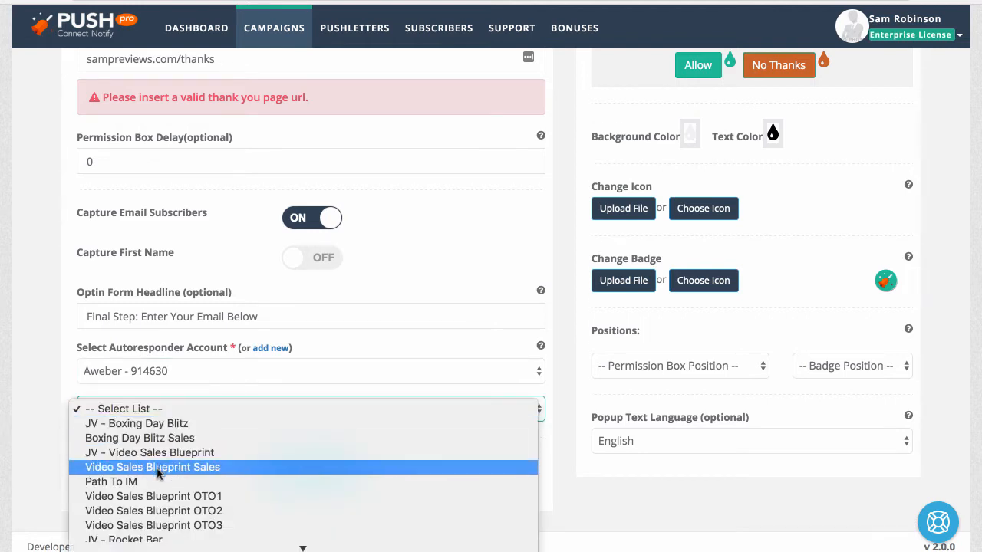
pyautogui.click(125, 482)
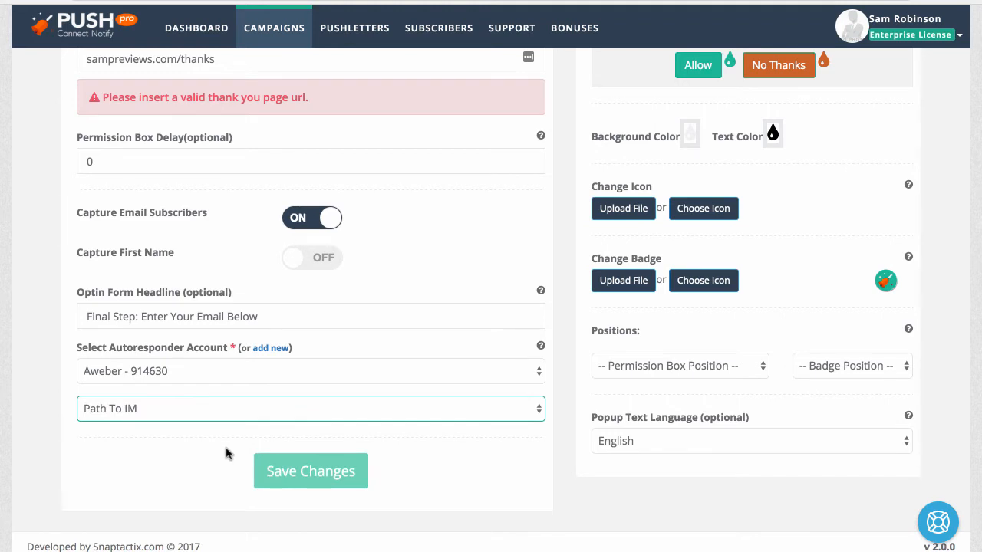
pyautogui.click(292, 263)
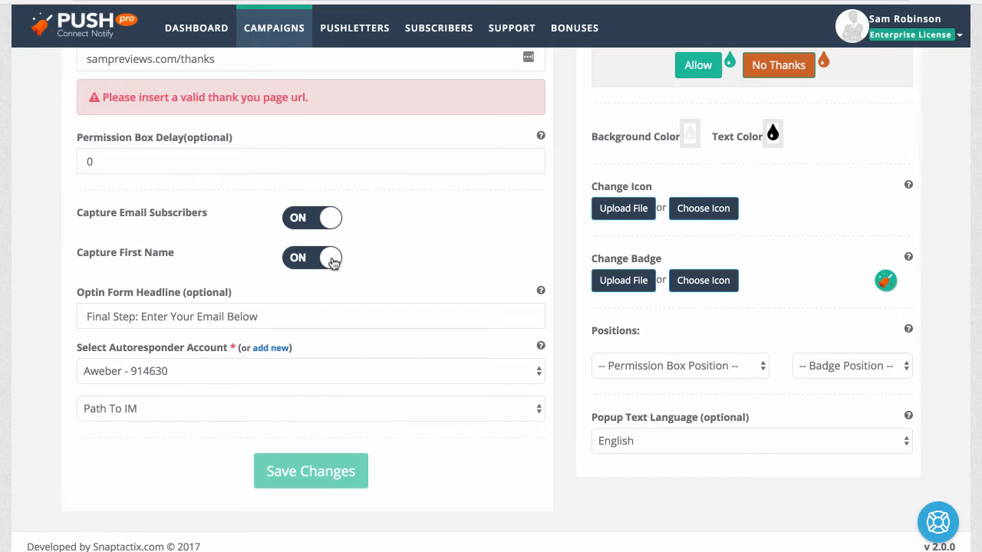
pyautogui.click(332, 260)
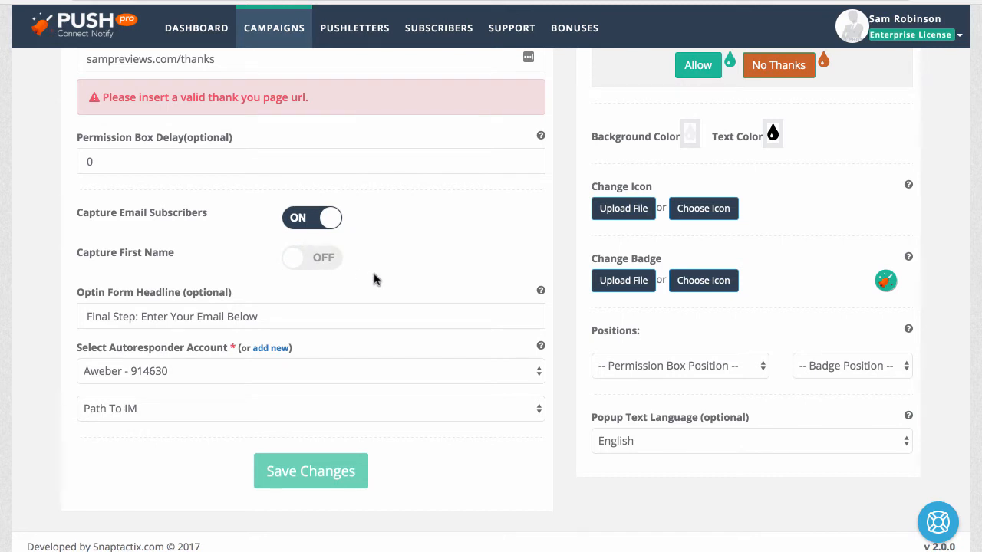
# Replace the permission box headline in the preview with "Hey, we'd love to keep in touch!".
pyautogui.scroll(3, 491, 271)
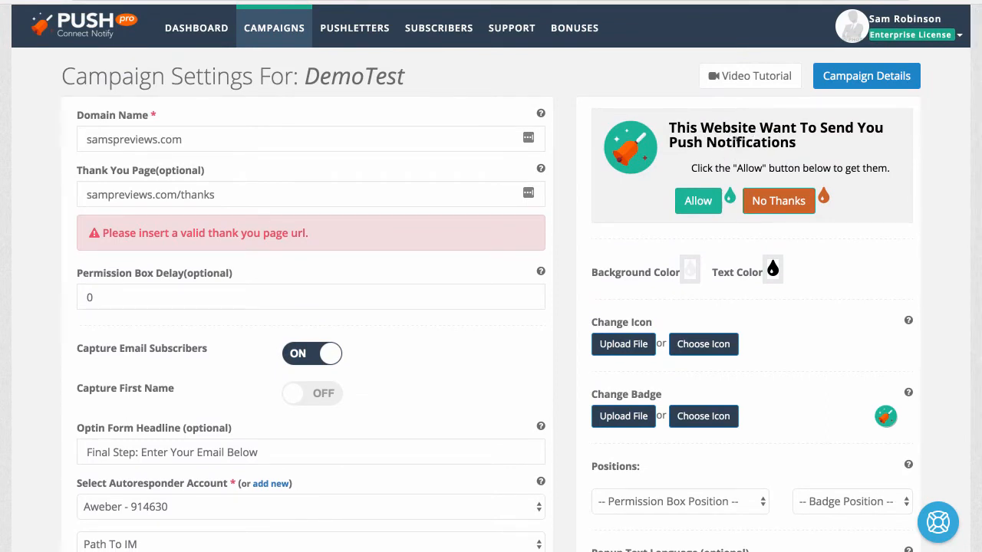
pyautogui.click(736, 141)
pyautogui.tripleClick(762, 126)
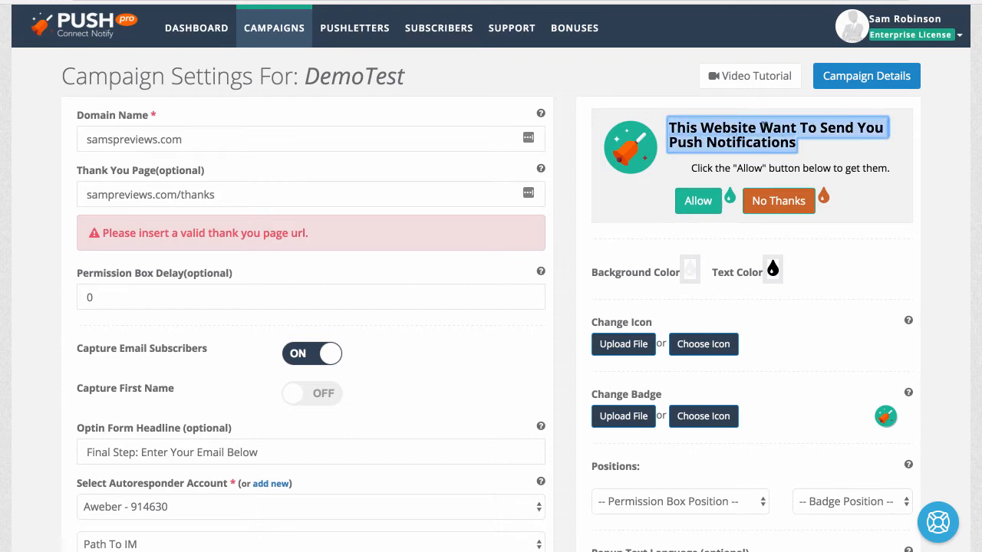
pyautogui.write('Hey, we')
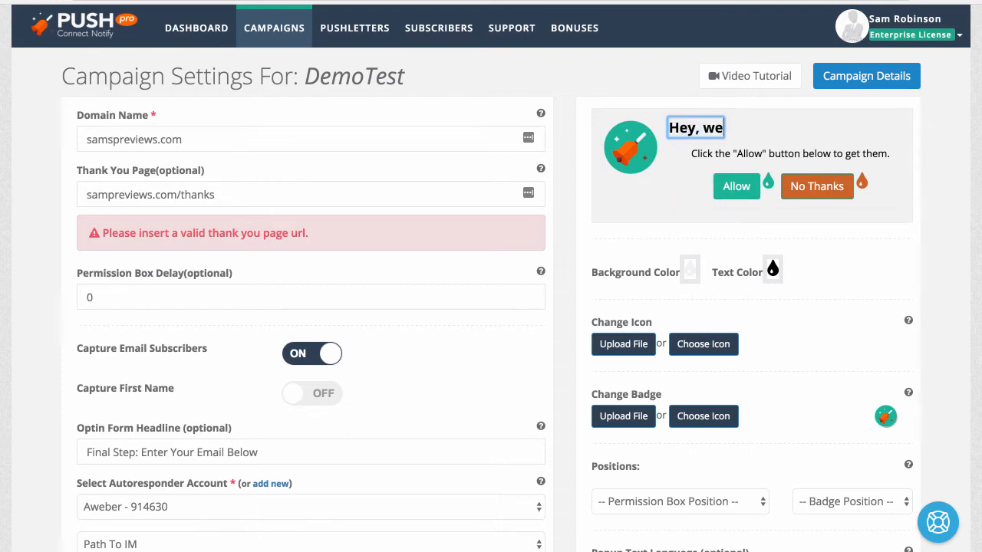
pyautogui.write("'d love to keep")
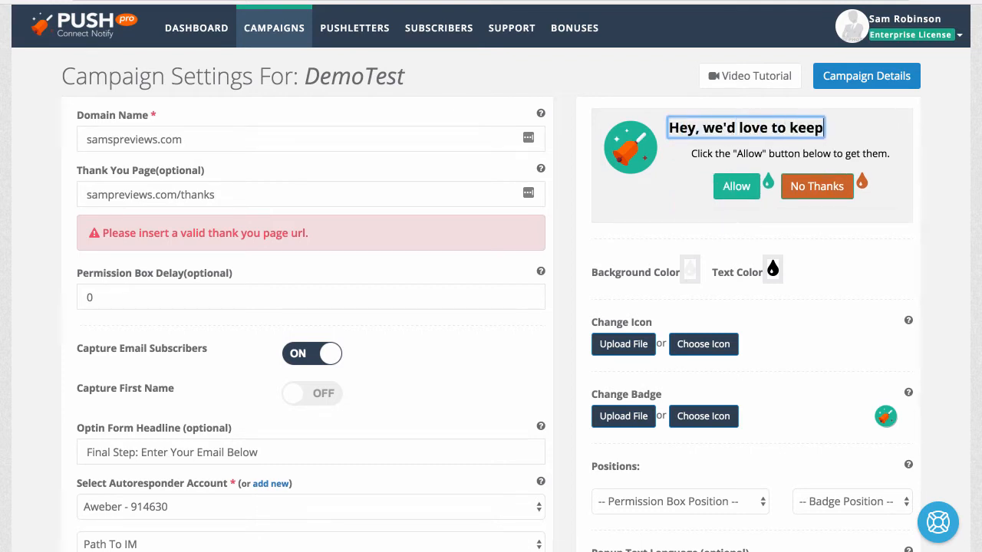
pyautogui.write(' in touhc')
pyautogui.press('BackSpace')
pyautogui.press('BackSpace')
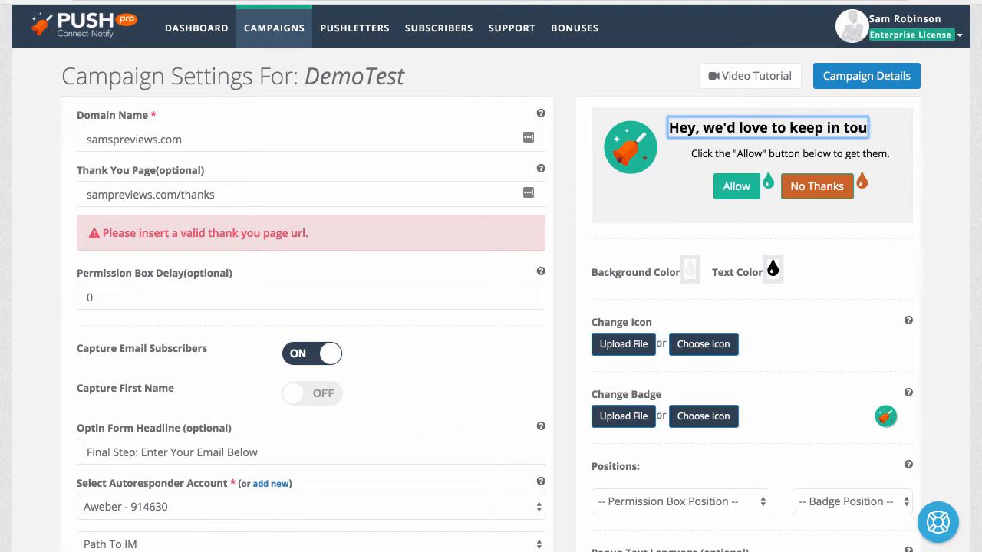
pyautogui.write('ch!')
# Replace the permission box subtext in the preview with "Stay up to date with our notification system".
pyautogui.click(754, 153)
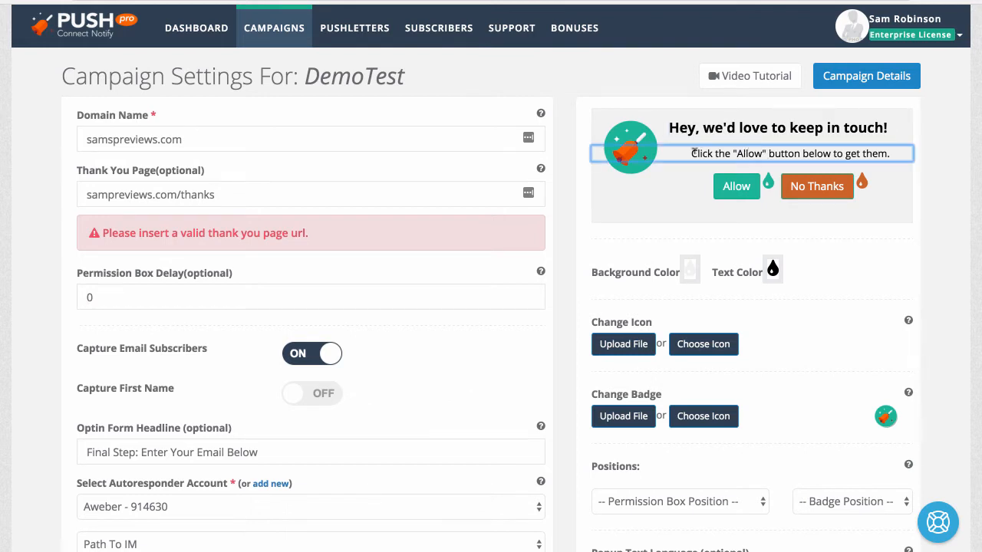
pyautogui.moveTo(691, 153); pyautogui.dragTo(898, 154)
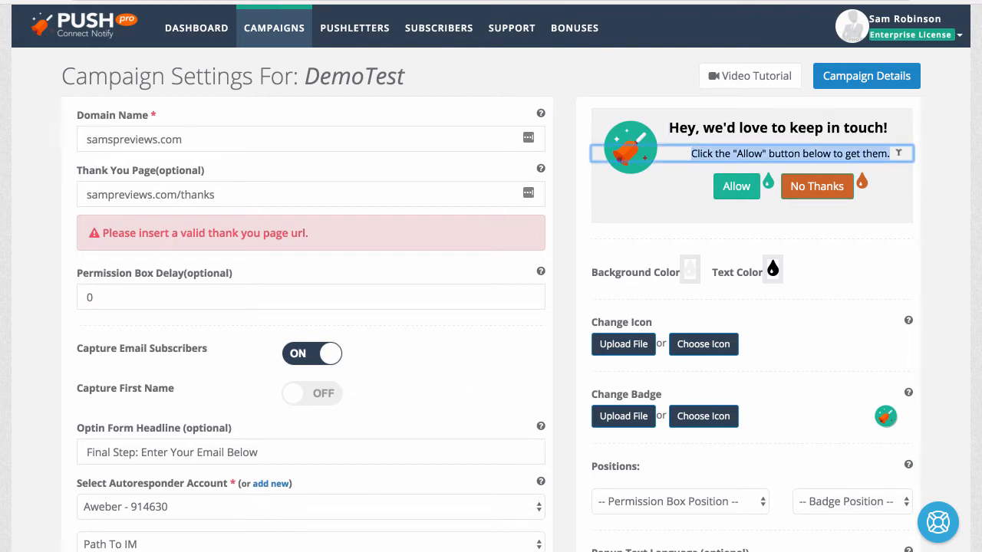
pyautogui.write('PLease')
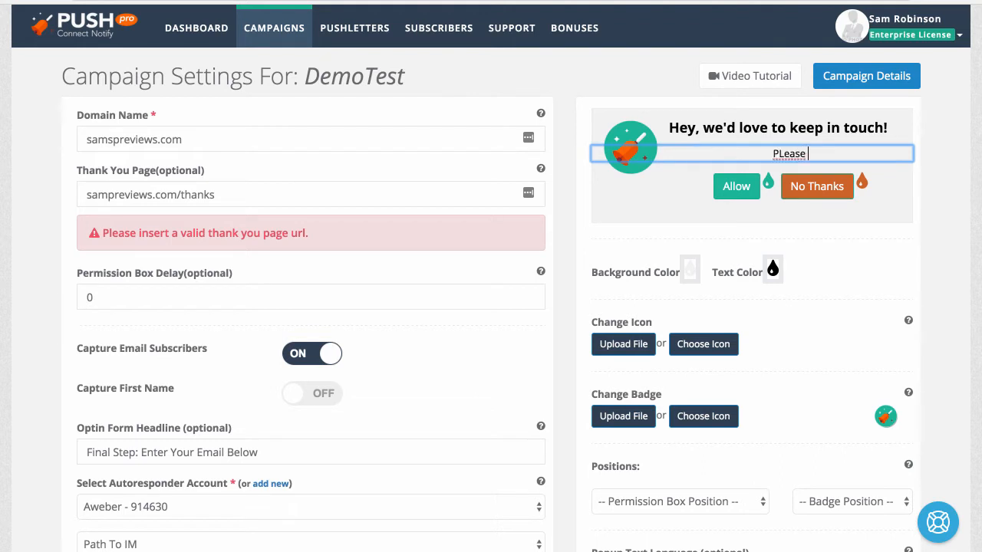
pyautogui.press('BackSpace')
pyautogui.press('BackSpace')
pyautogui.press('BackSpace')
pyautogui.press('BackSpace')
pyautogui.press('BackSpace')
pyautogui.press('BackSpace')
pyautogui.write('Stay up to date ')
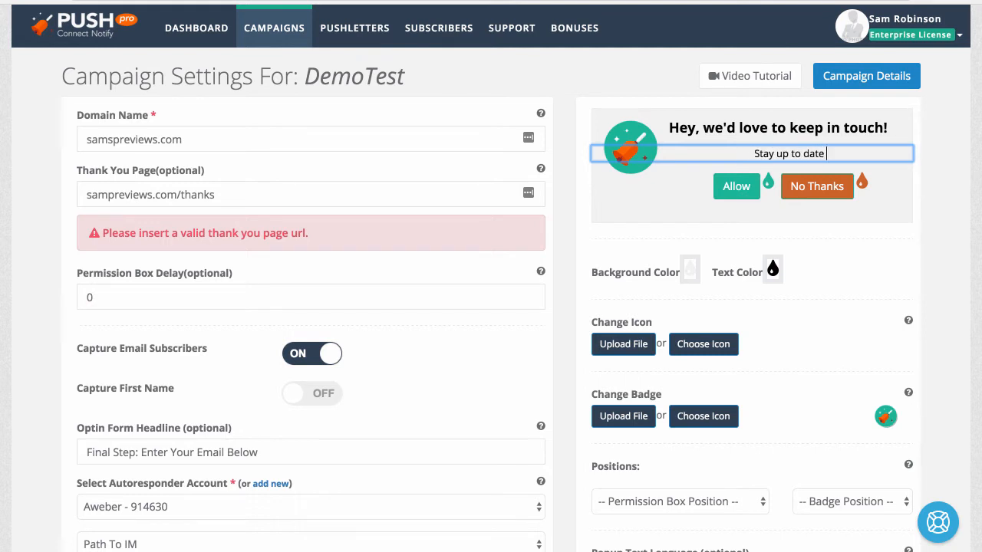
pyautogui.write('with our no')
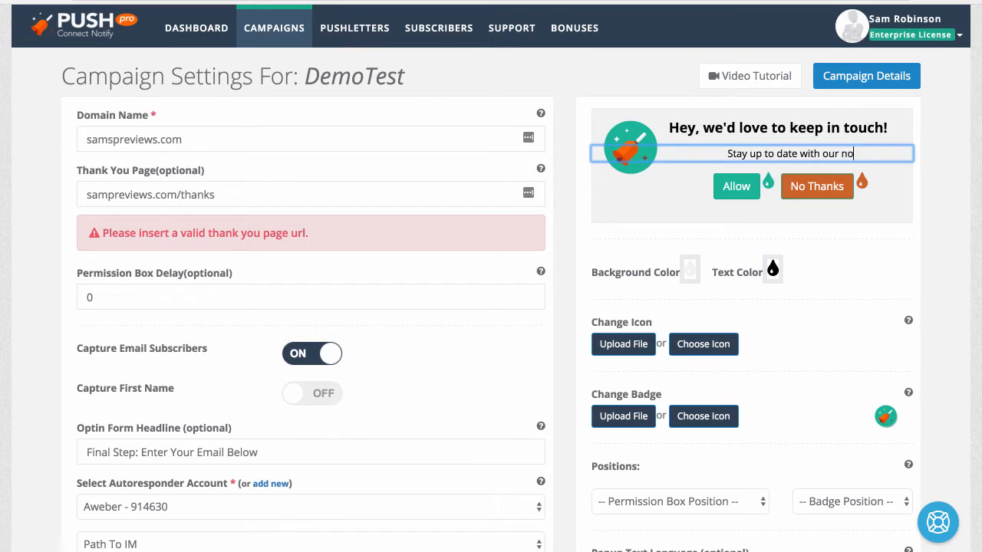
pyautogui.write('tification sy')
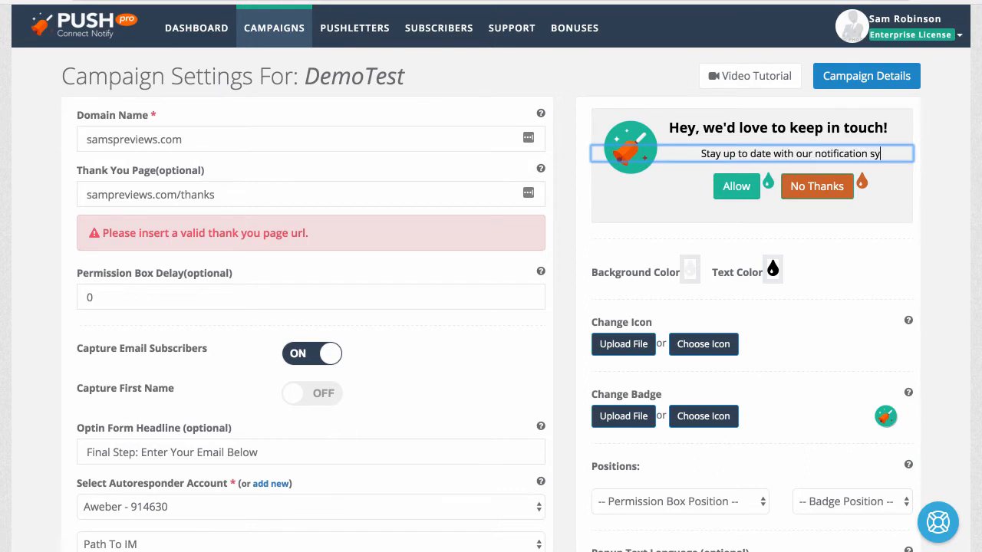
pyautogui.write('stem')
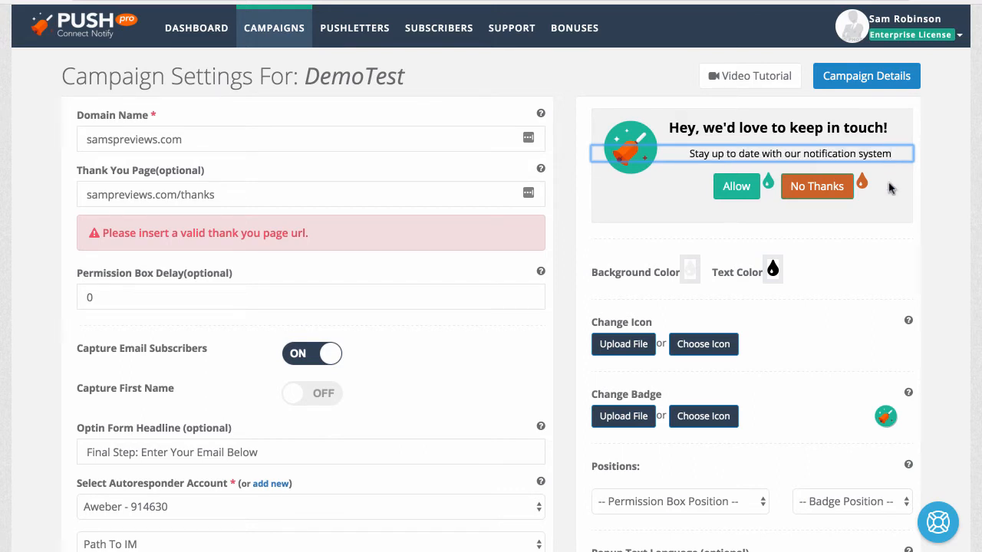
# Change the permission box's Allow button label to "Yes Please".
pyautogui.click(729, 187)
pyautogui.doubleClick(736, 189)
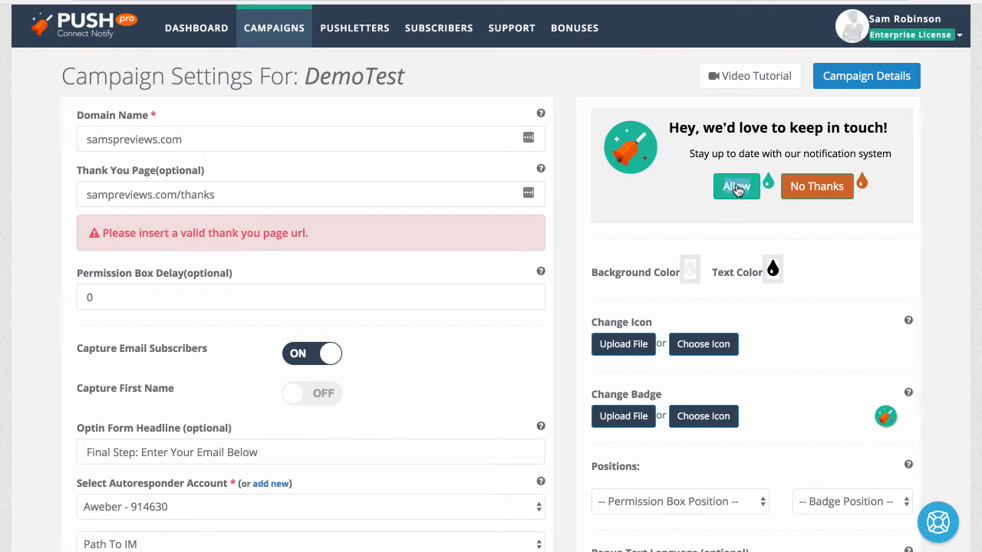
pyautogui.write('Yes Please')
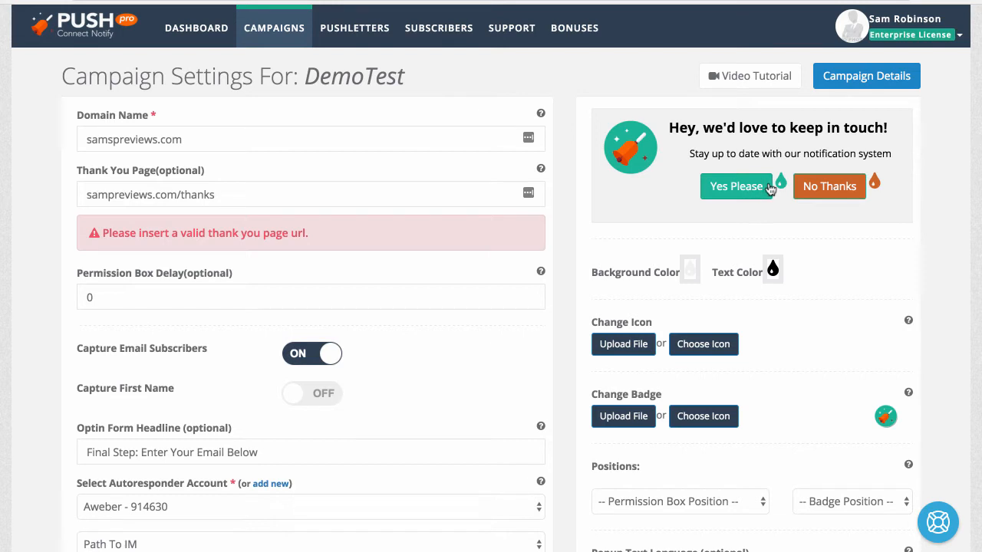
# Recolour the permission box buttons, making Yes Please green and No Thanks red.
pyautogui.click(781, 187)
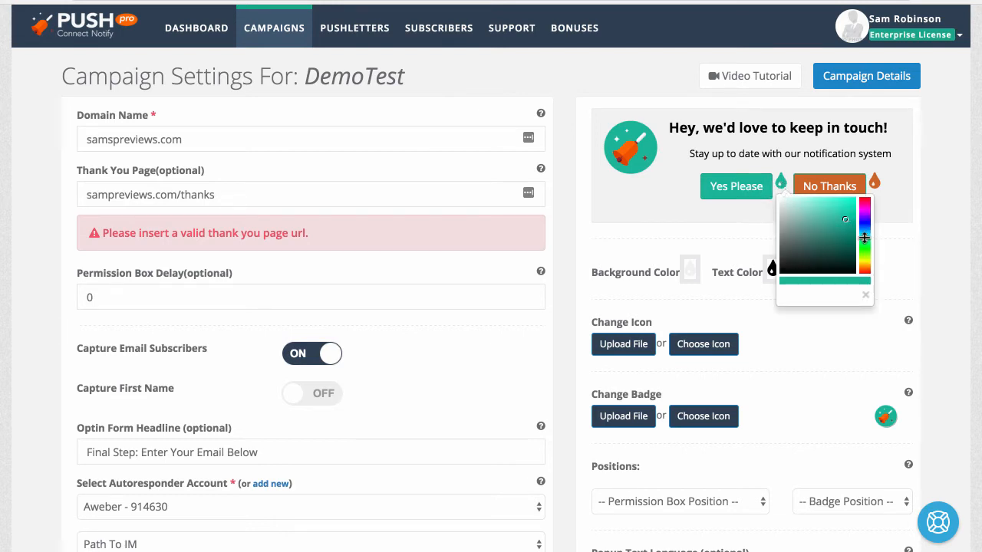
pyautogui.moveTo(864, 238); pyautogui.dragTo(865, 247)
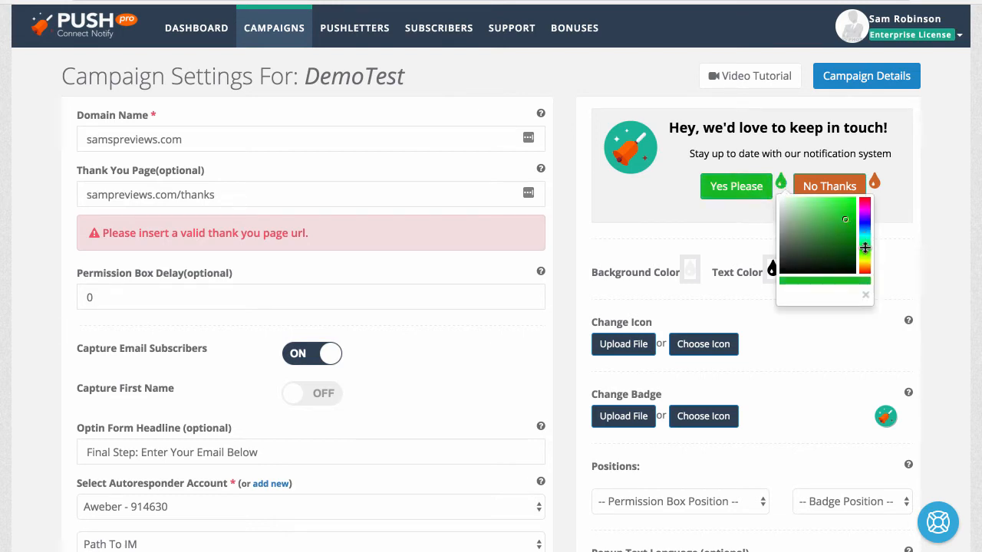
pyautogui.click(874, 181)
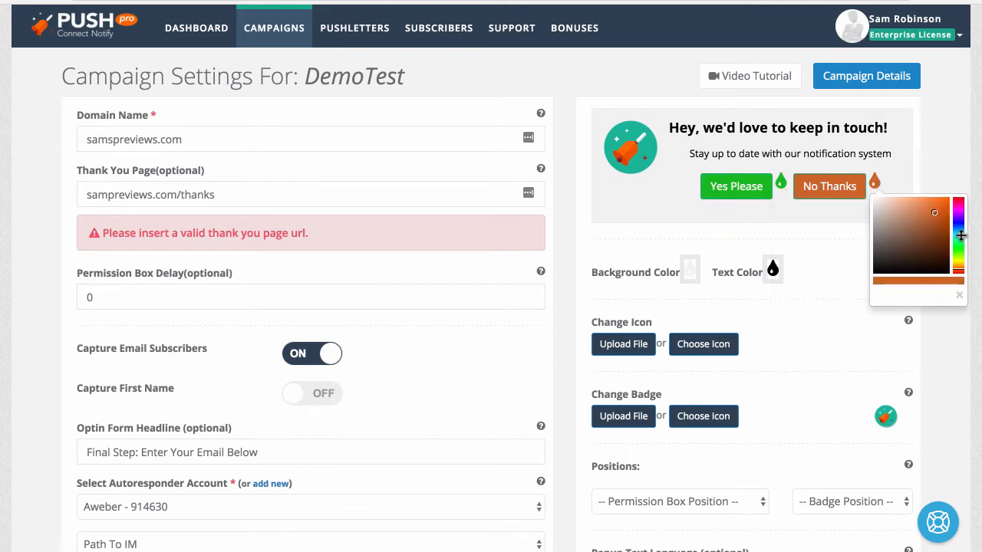
pyautogui.click(958, 199)
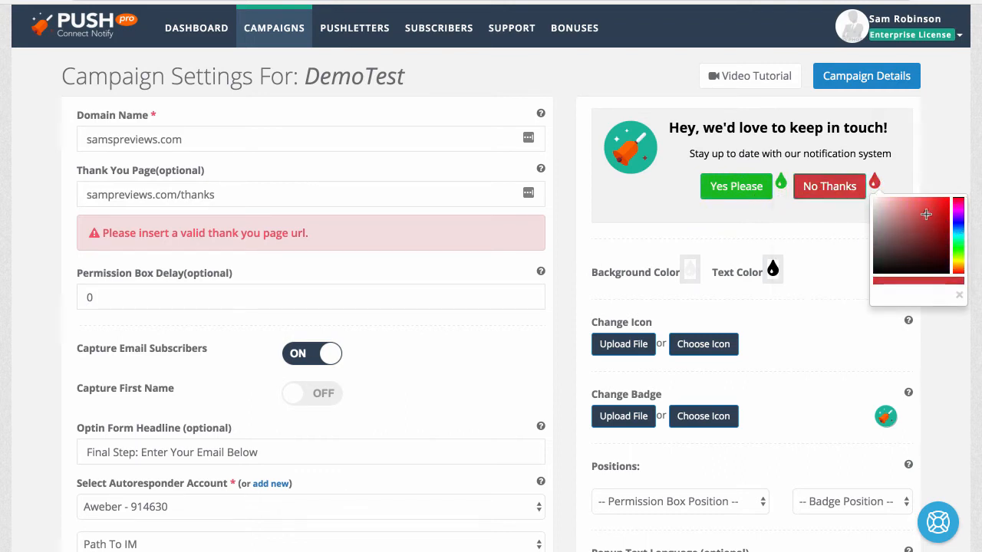
pyautogui.click(836, 228)
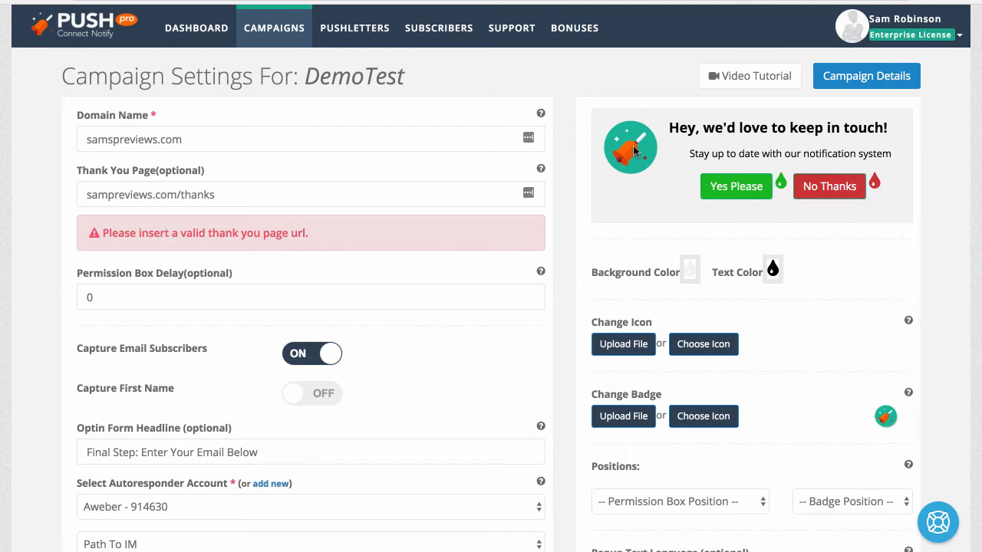
# Set the permission box background colour to dark grey and its text colour to white.
pyautogui.click(689, 270)
pyautogui.moveTo(692, 305); pyautogui.dragTo(683, 347)
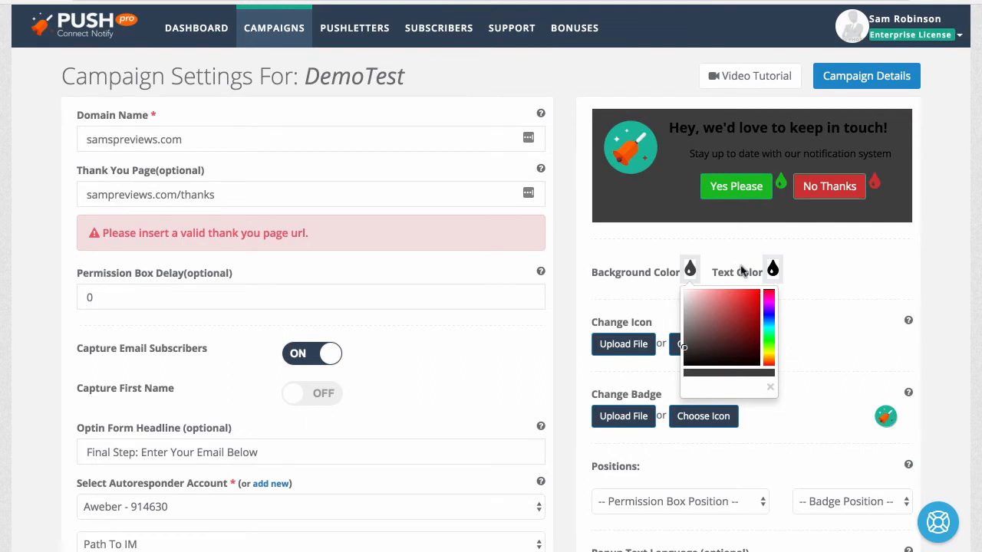
pyautogui.click(772, 268)
pyautogui.click(767, 299)
pyautogui.moveTo(767, 300); pyautogui.dragTo(764, 292)
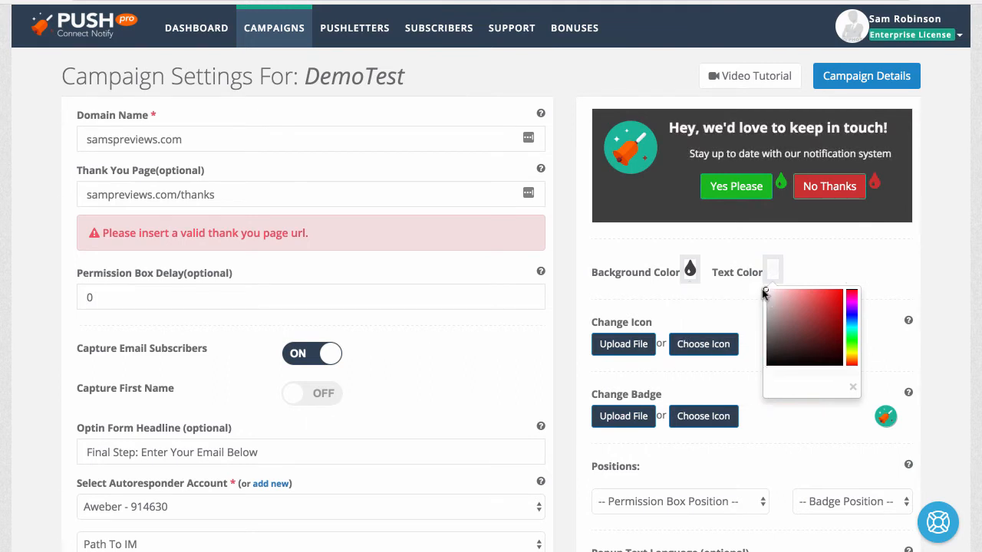
pyautogui.click(714, 250)
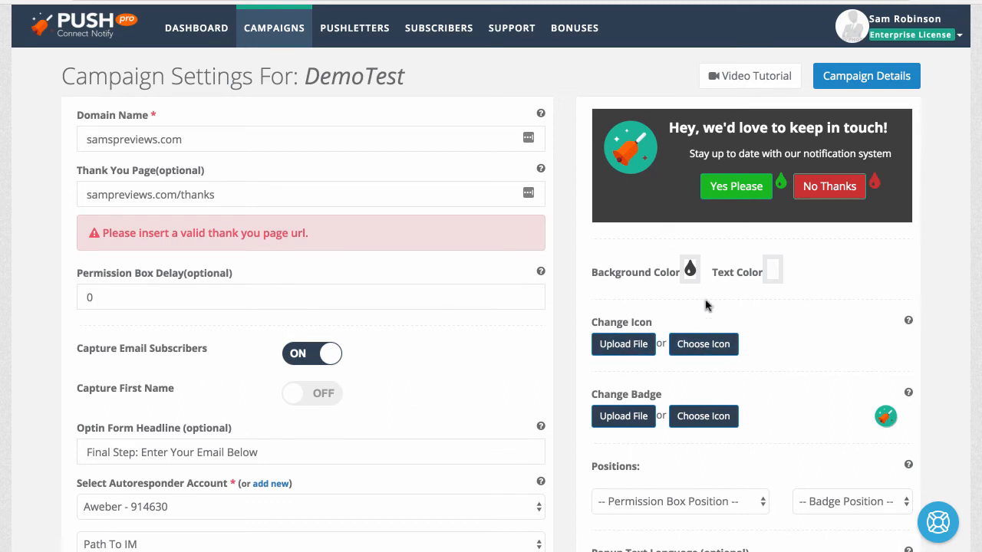
# Choose the rocket from the built-in icons for both the permission box icon and the badge.
pyautogui.click(703, 345)
pyautogui.scroll(-1, 754, 391)
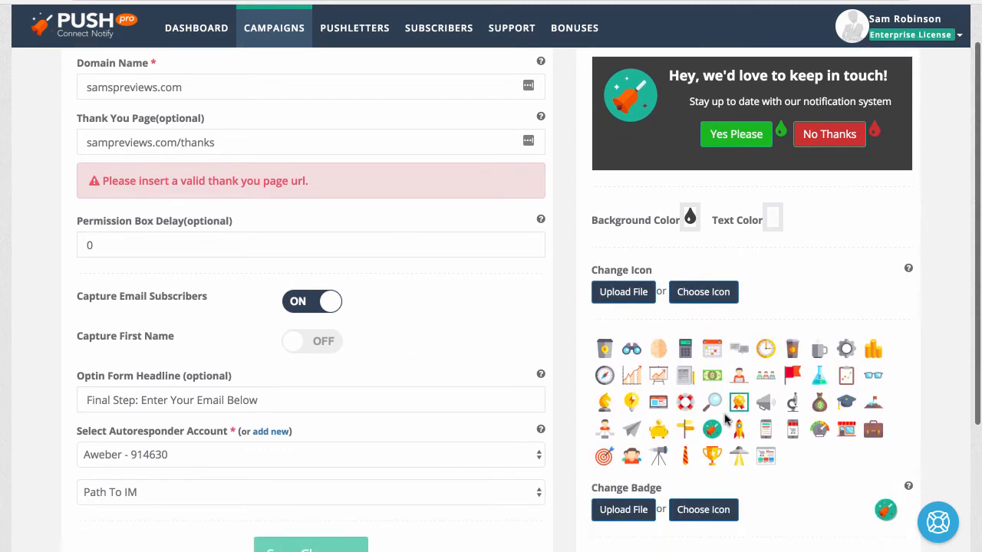
pyautogui.click(736, 431)
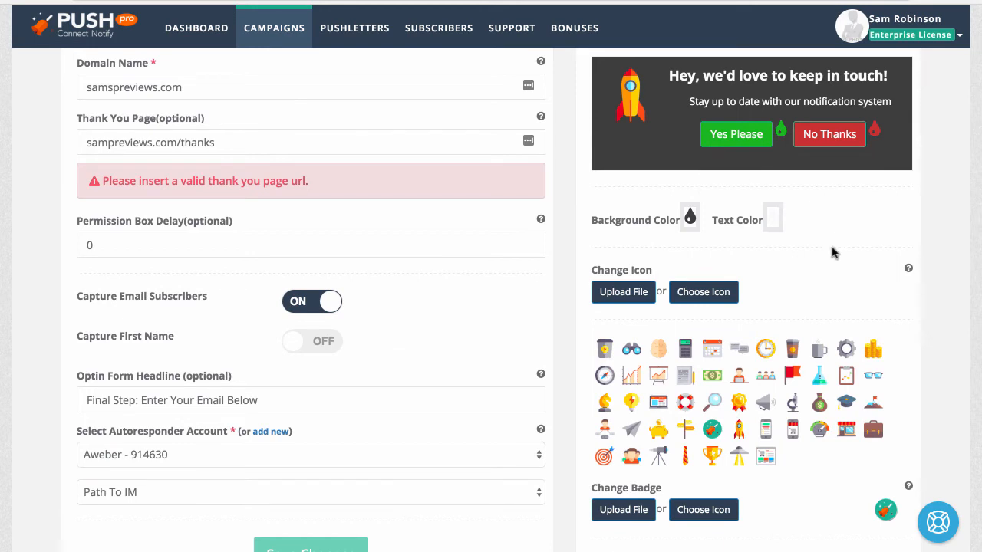
pyautogui.scroll(-1, 832, 254)
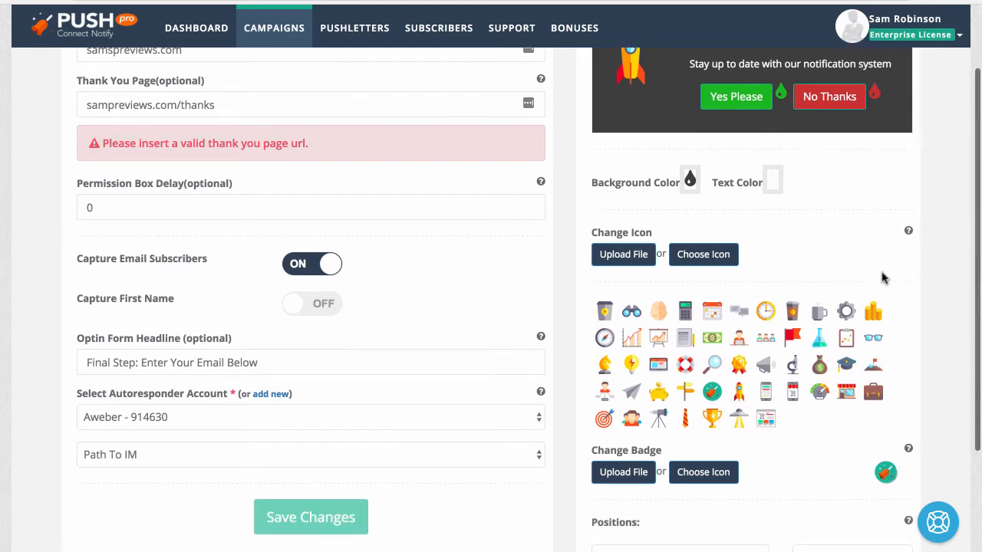
pyautogui.click(701, 473)
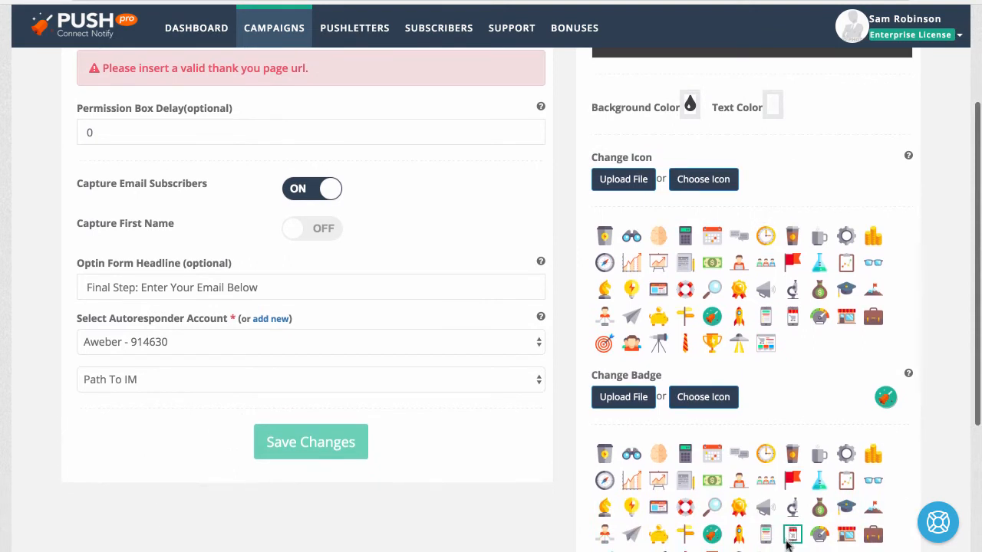
pyautogui.scroll(-1, 787, 543)
pyautogui.click(738, 498)
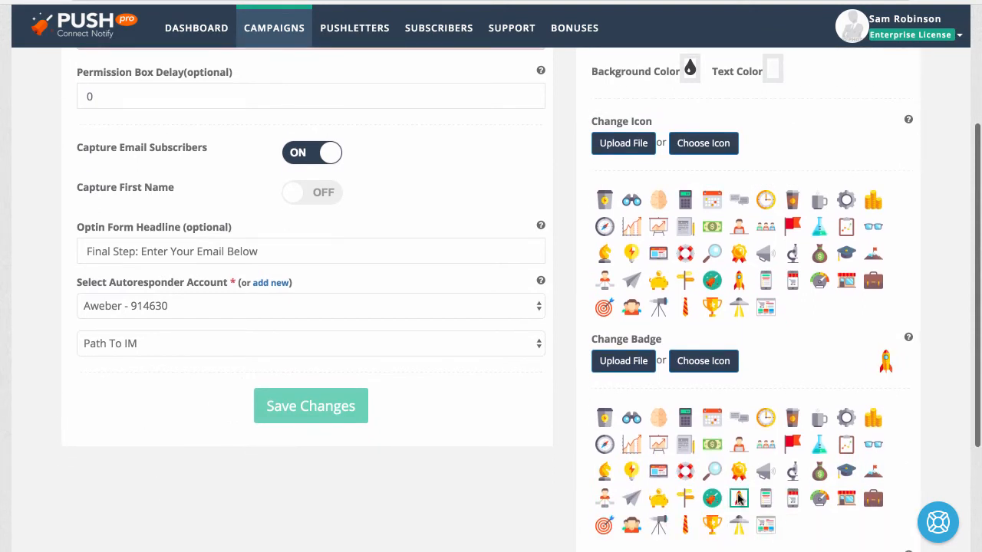
# Set the permission box position to Center.
pyautogui.scroll(-5, 790, 345)
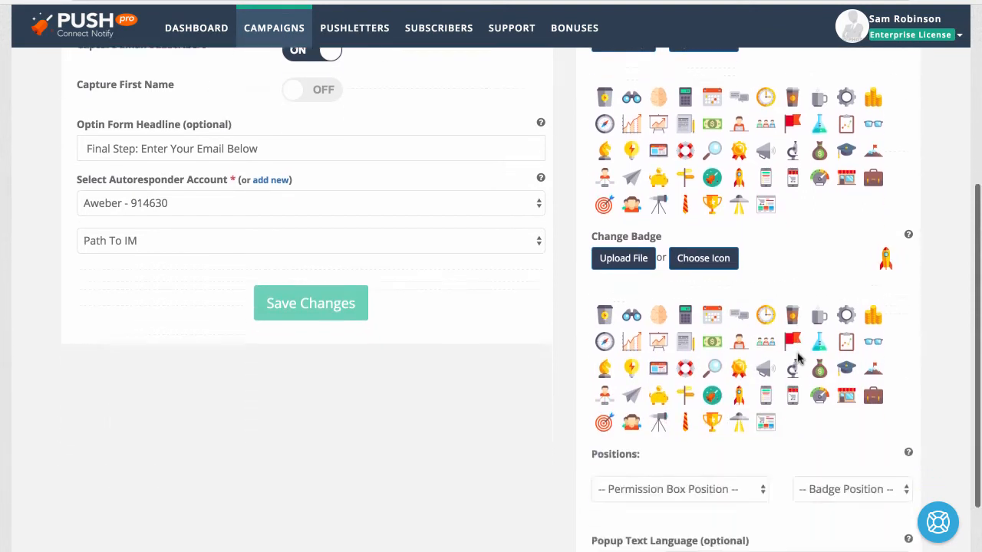
pyautogui.click(743, 400)
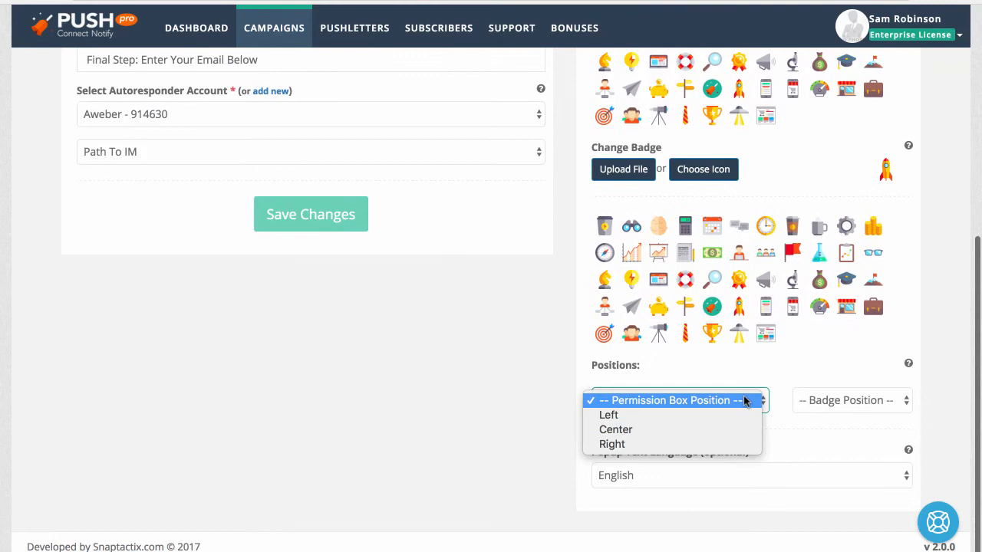
pyautogui.click(695, 430)
# Look through the available badge positions and popup text languages without choosing another option.
pyautogui.click(841, 402)
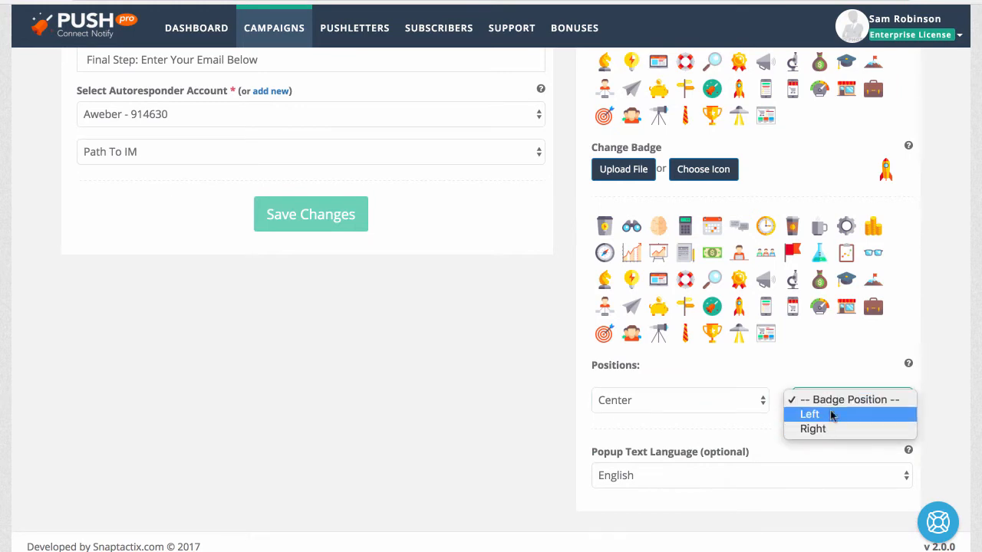
pyautogui.click(781, 366)
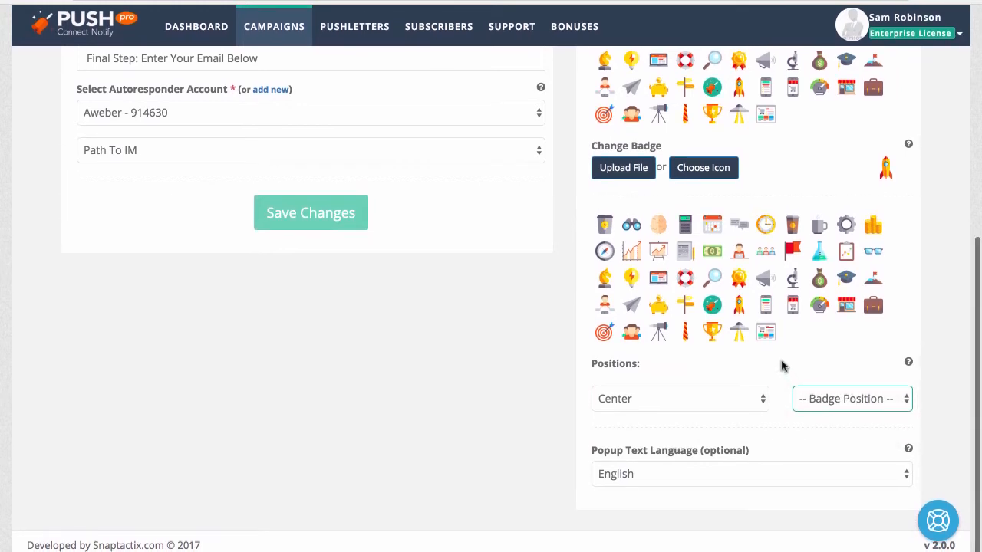
pyautogui.click(744, 476)
pyautogui.moveTo(736, 546)
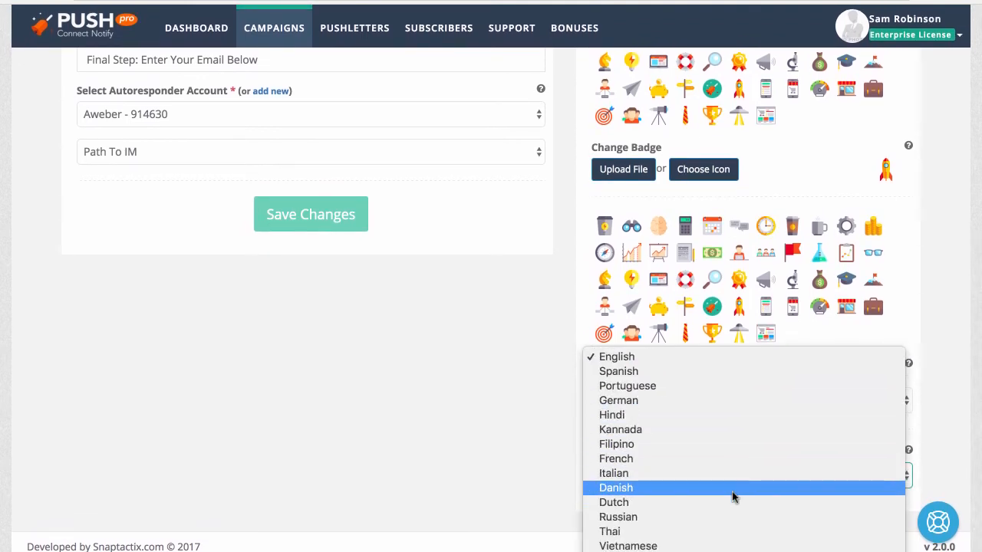
pyautogui.click(558, 430)
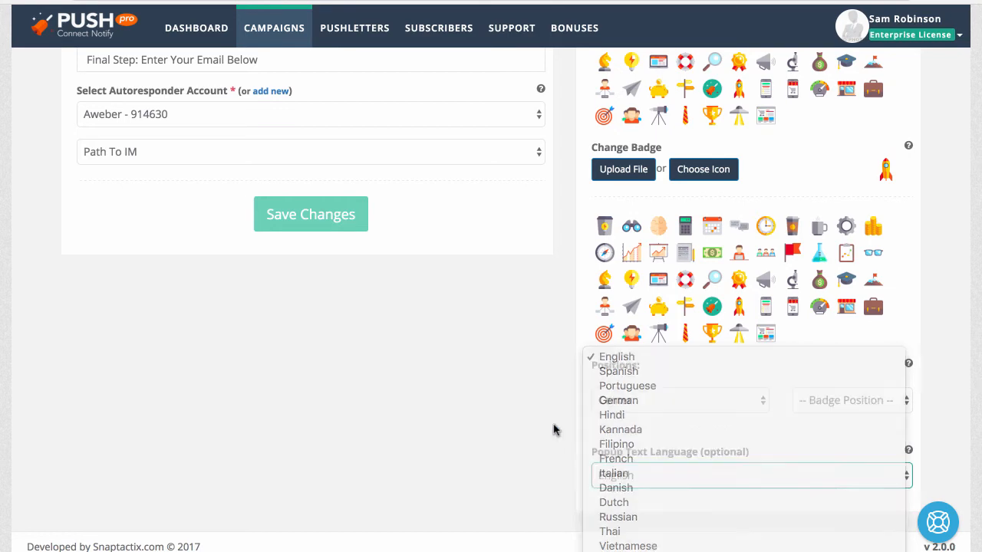
pyautogui.scroll(6, 700, 470)
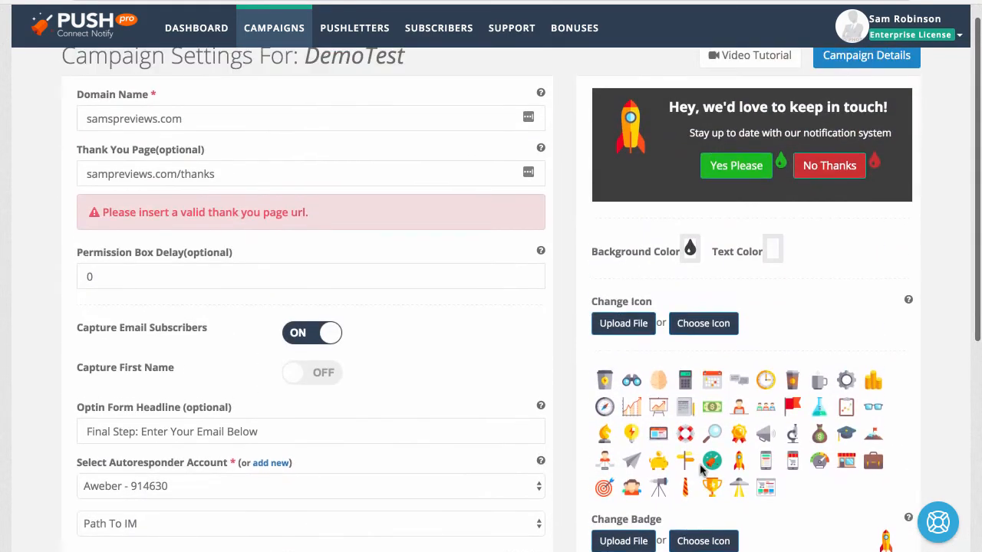
pyautogui.scroll(-3, 506, 481)
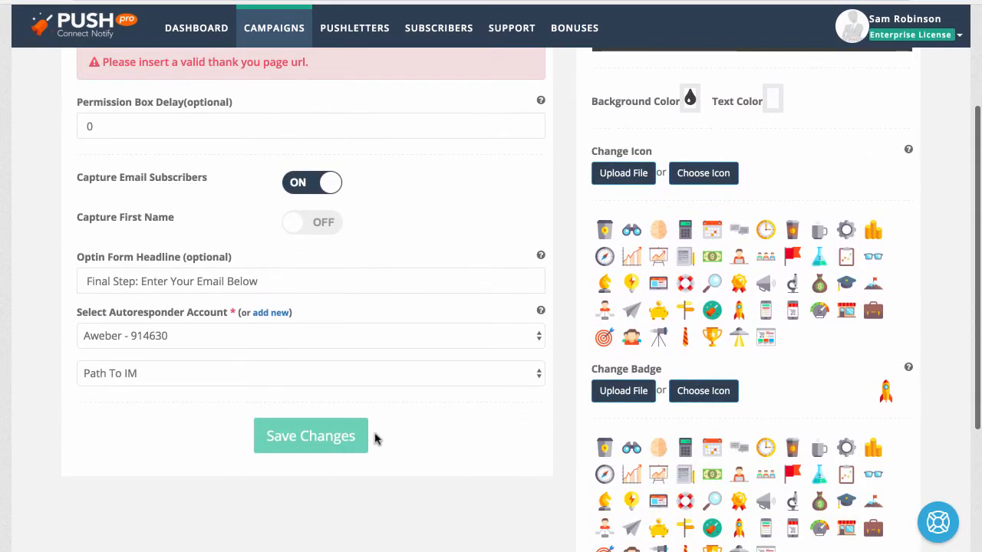
pyautogui.scroll(3, 406, 440)
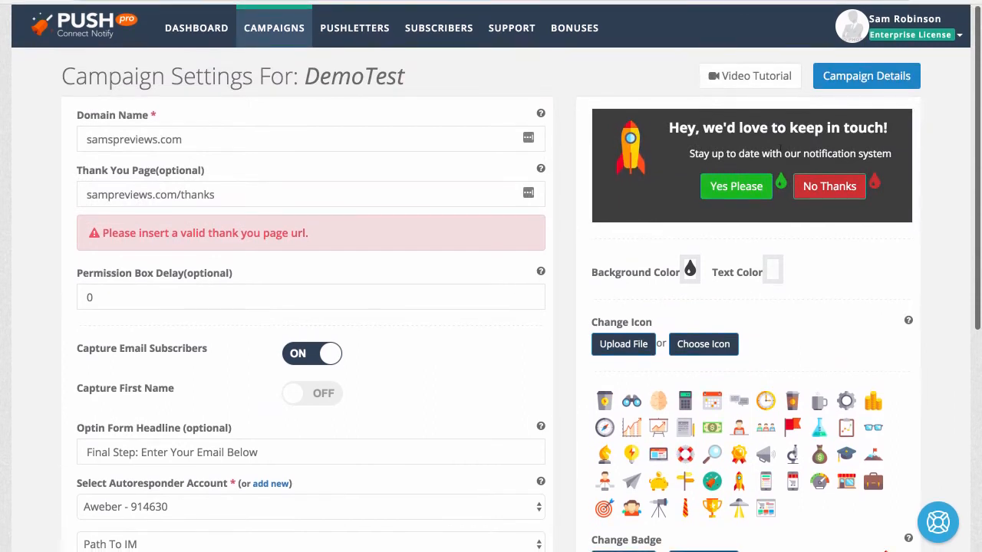
pyautogui.scroll(-1, 856, 185)
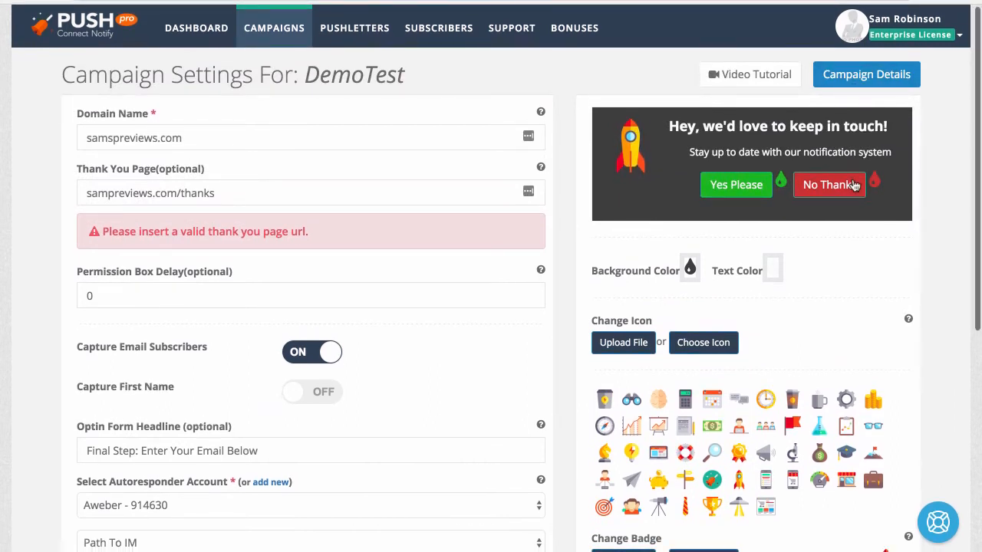
pyautogui.click(218, 194)
pyautogui.click(86, 194)
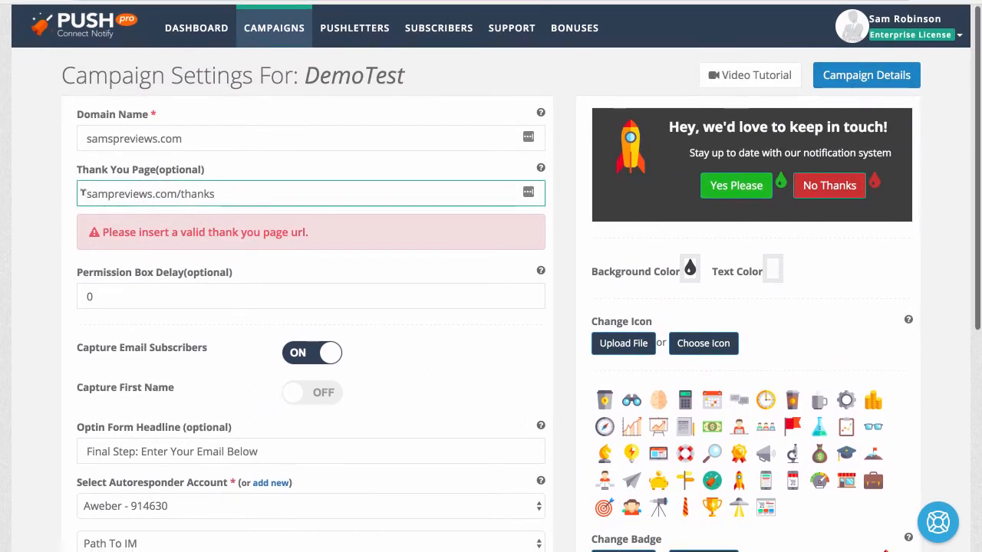
pyautogui.write('http://')
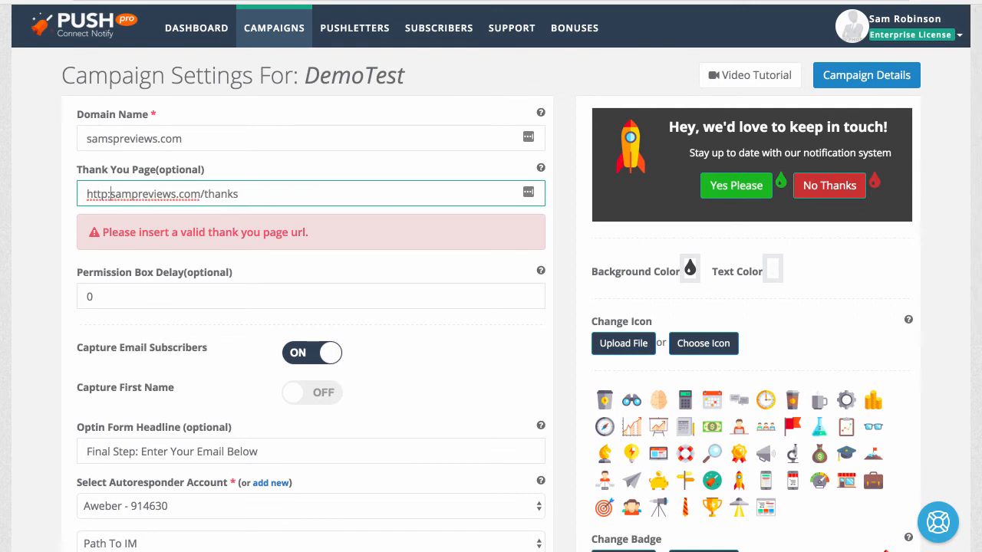
pyautogui.scroll(-3, 248, 228)
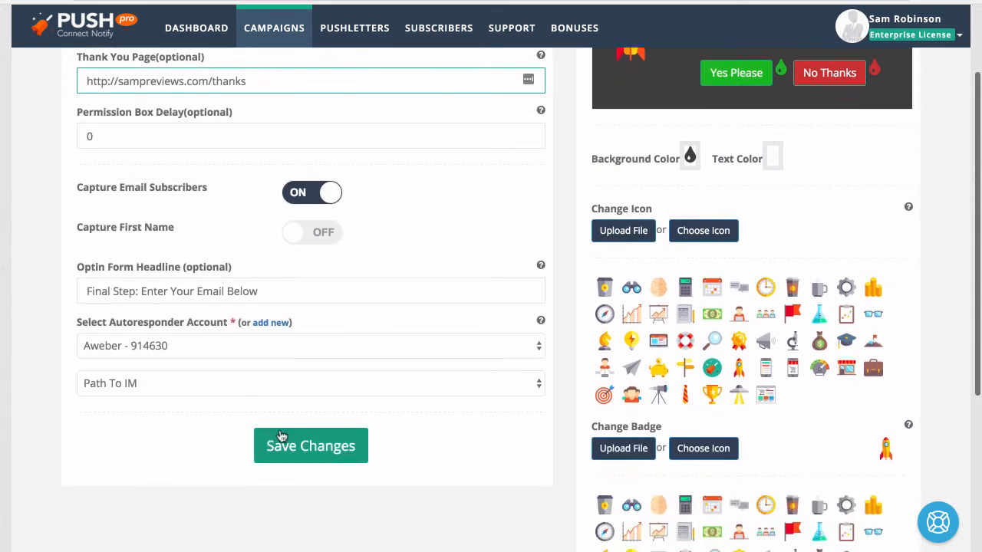
# Save the DemoTest campaign settings and open the campaign's details page.
pyautogui.click(257, 439)
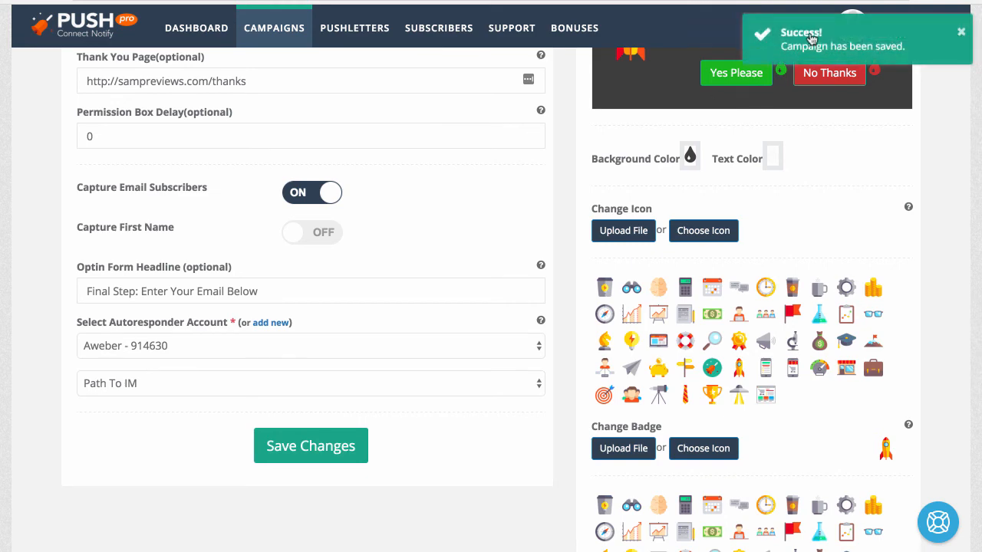
pyautogui.scroll(3, 521, 129)
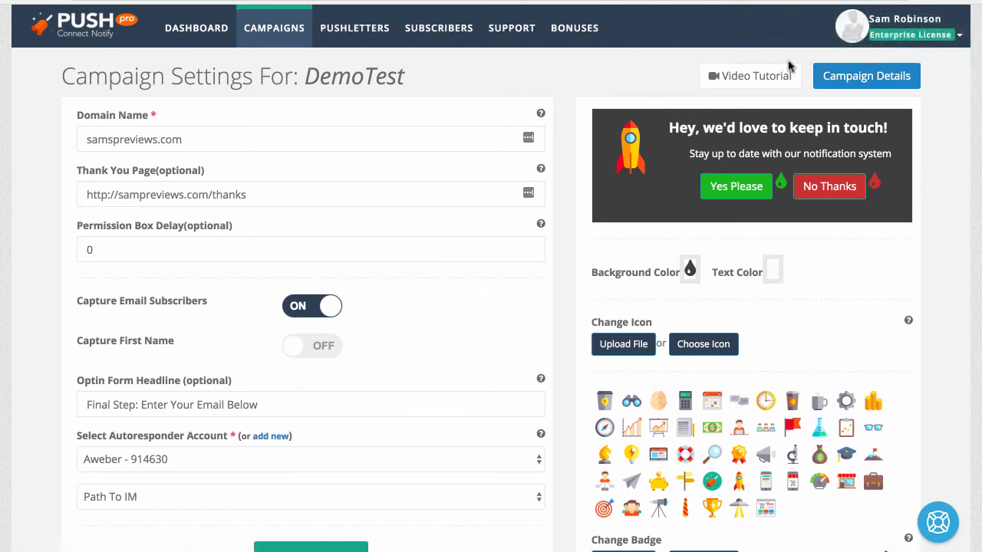
pyautogui.click(831, 74)
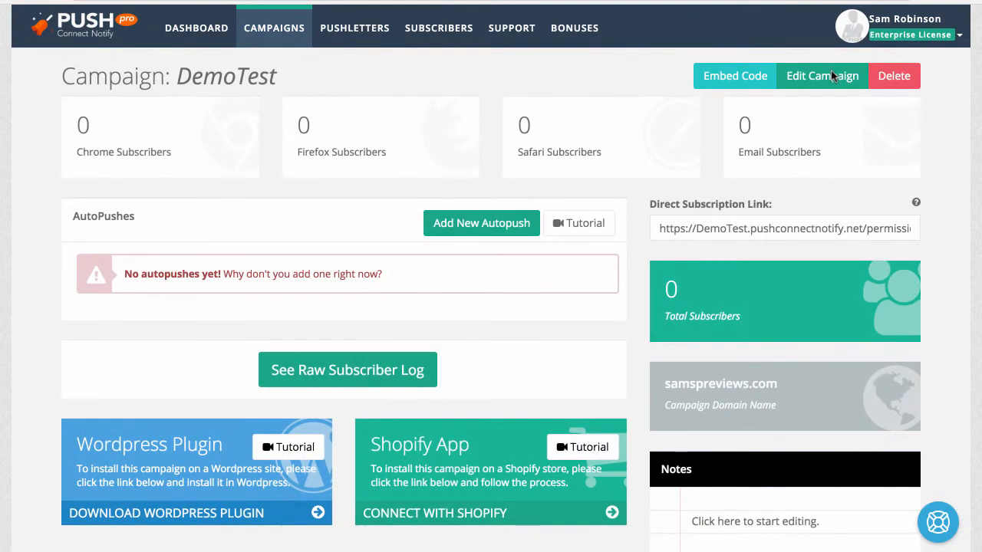
# View the DemoTest embed code, highlight the whole script, and close it.
pyautogui.click(742, 80)
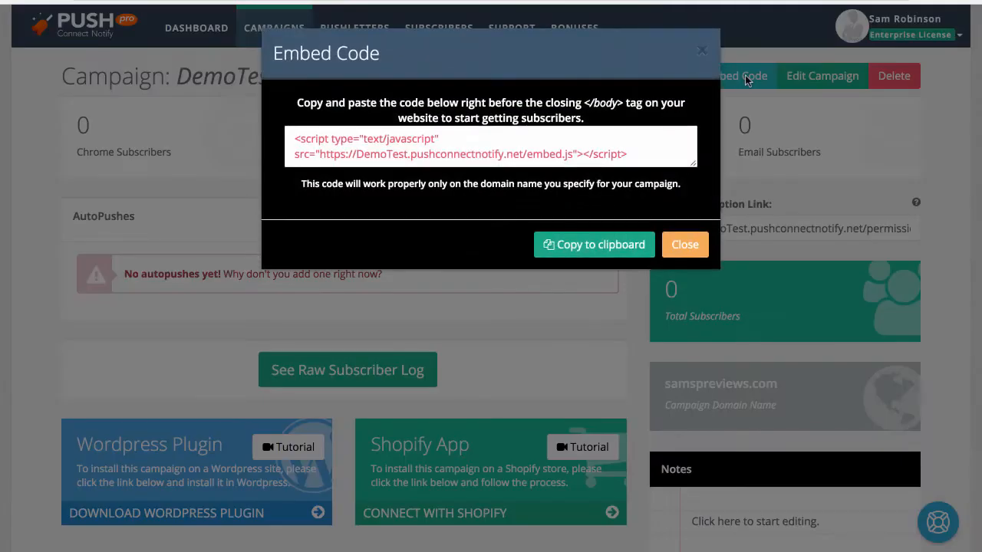
pyautogui.tripleClick(475, 150)
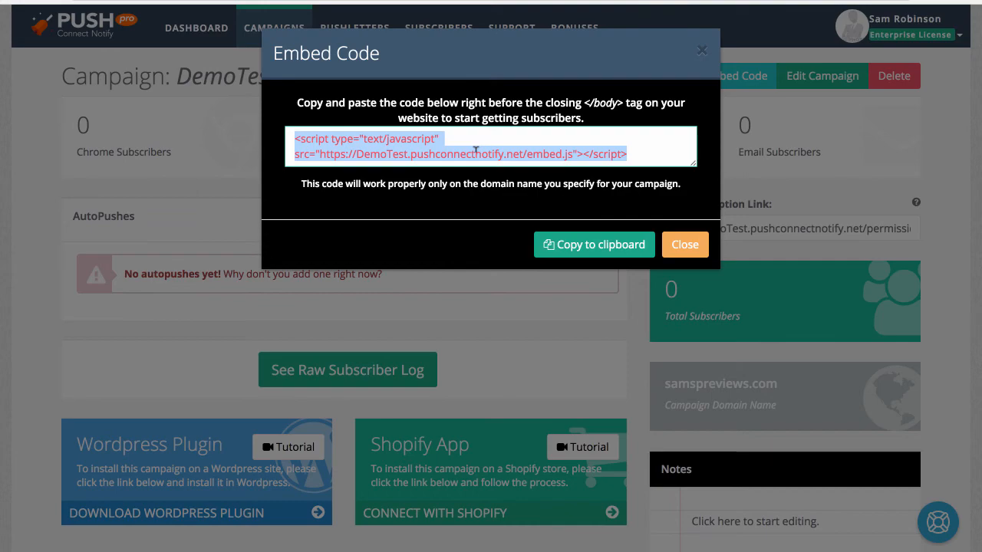
pyautogui.click(669, 246)
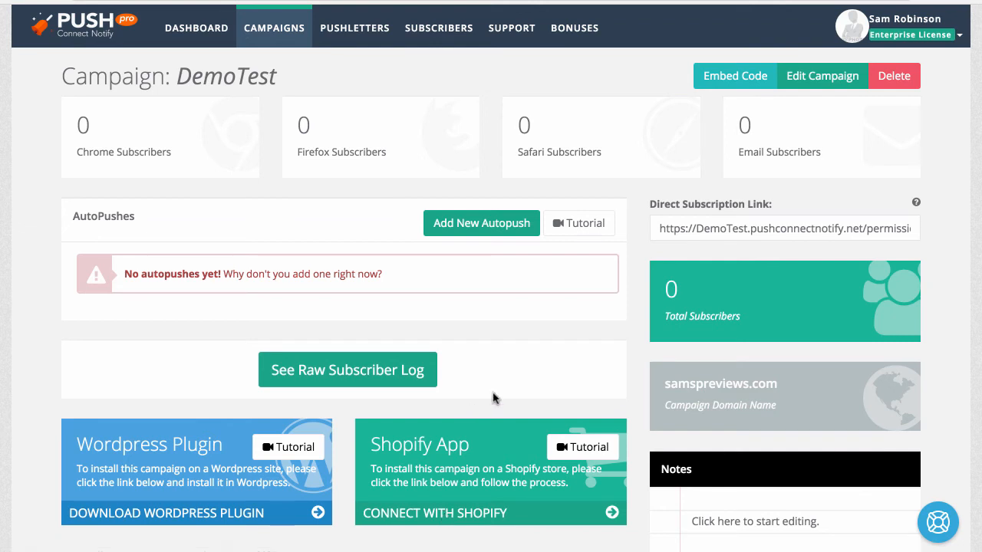
# Start a new autopush for DemoTest with the title "Hey we've got news".
pyautogui.click(475, 231)
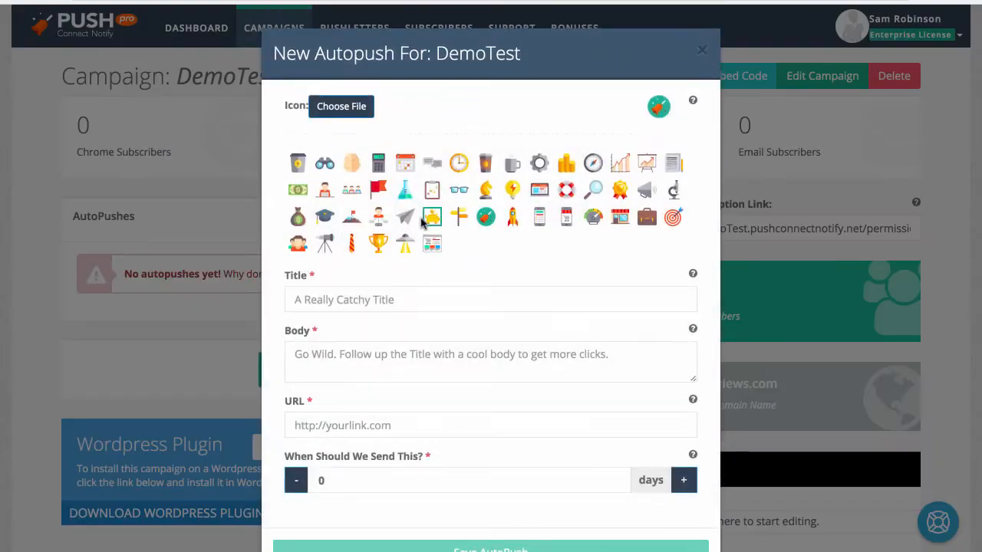
pyautogui.click(373, 296)
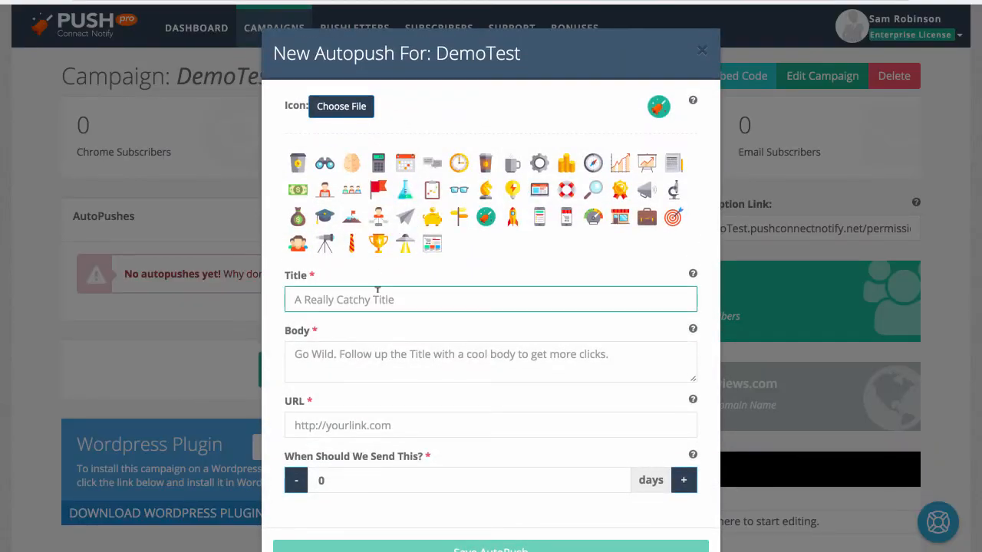
pyautogui.write('Hey')
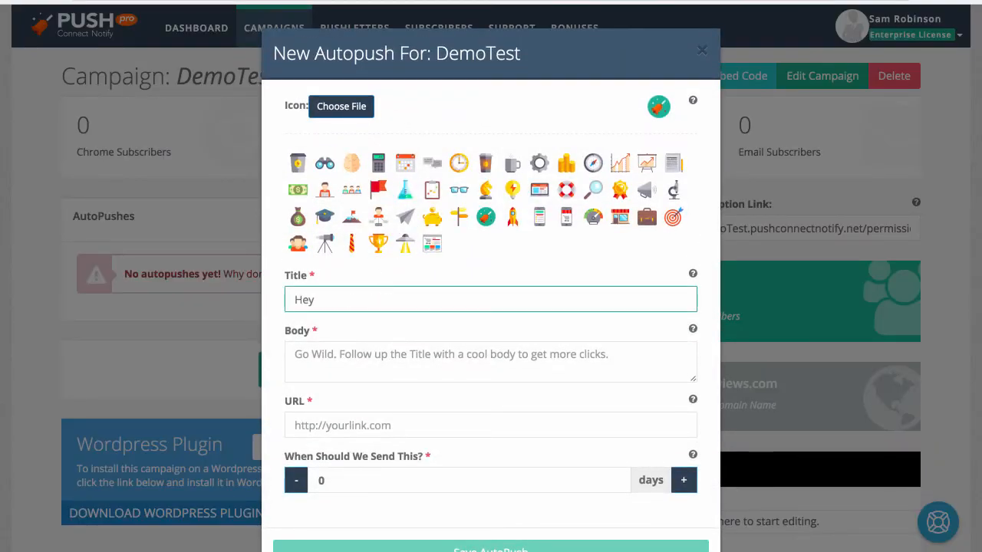
pyautogui.write(" we've got news")
# Write the autopush body as "Check out the latest product on our site, you'll love it!", correcting the capitalisation of "Check".
pyautogui.click(395, 362)
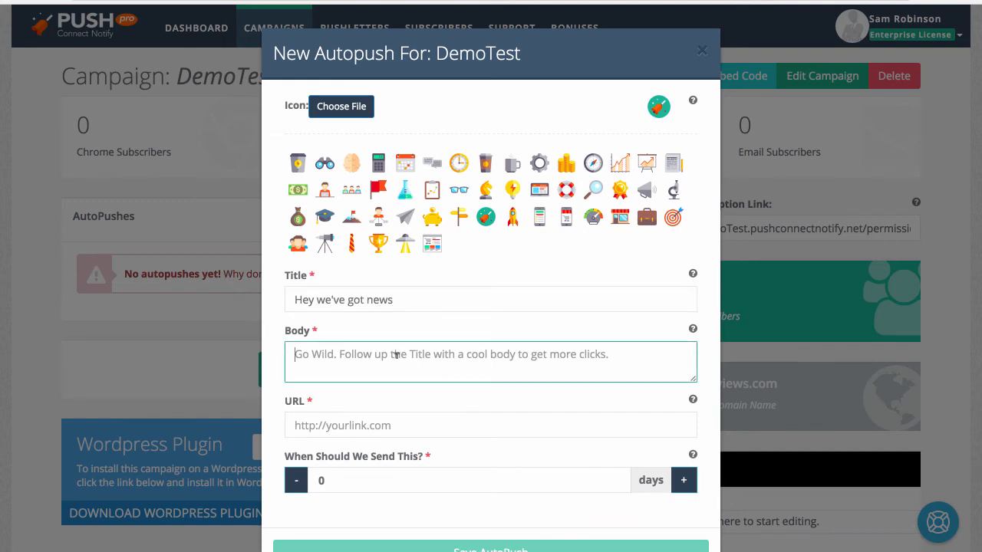
pyautogui.write('CHeck out th')
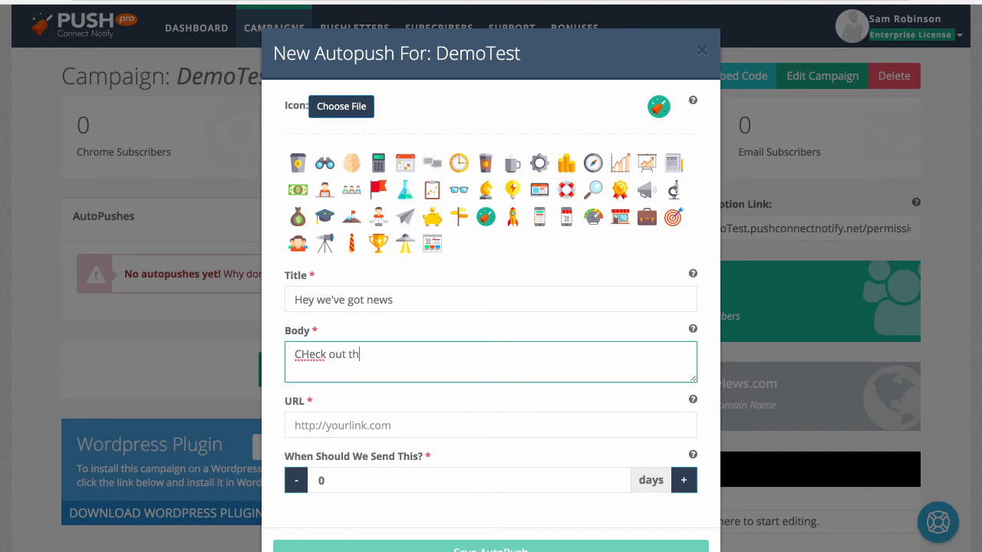
pyautogui.write('e latest product on our site,')
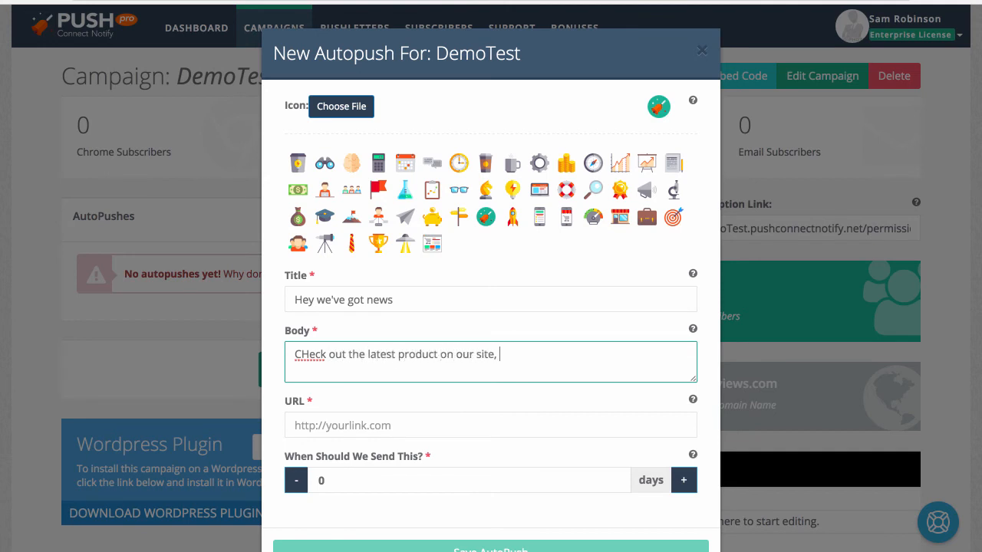
pyautogui.write(" you're gonna love")
pyautogui.press('BackSpace')
pyautogui.press('BackSpace')
pyautogui.click(309, 353)
pyautogui.press('BackSpace')
pyautogui.write('h')
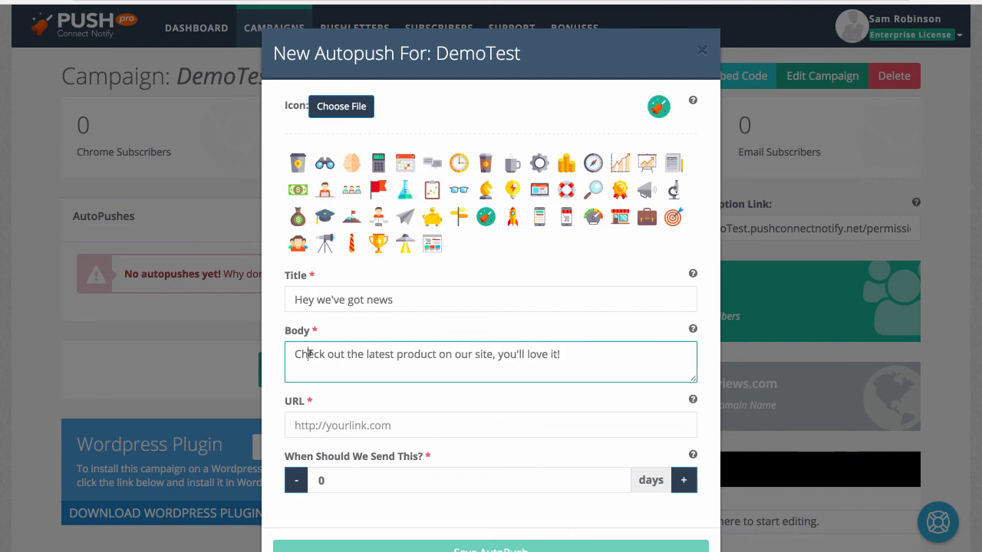
# Look over the autopush's URL and send delay settings and discard the draft without saving.
pyautogui.click(345, 426)
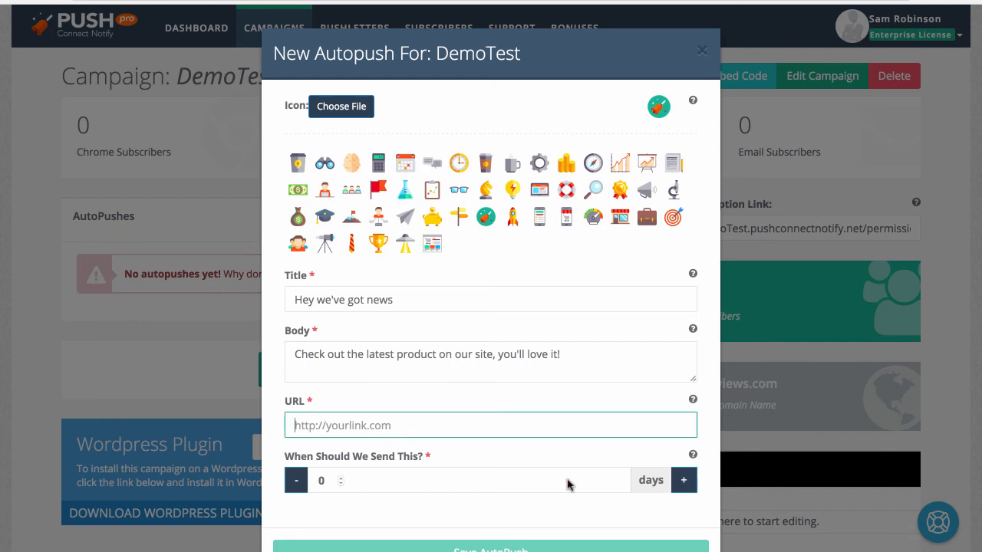
pyautogui.scroll(-1, 615, 473)
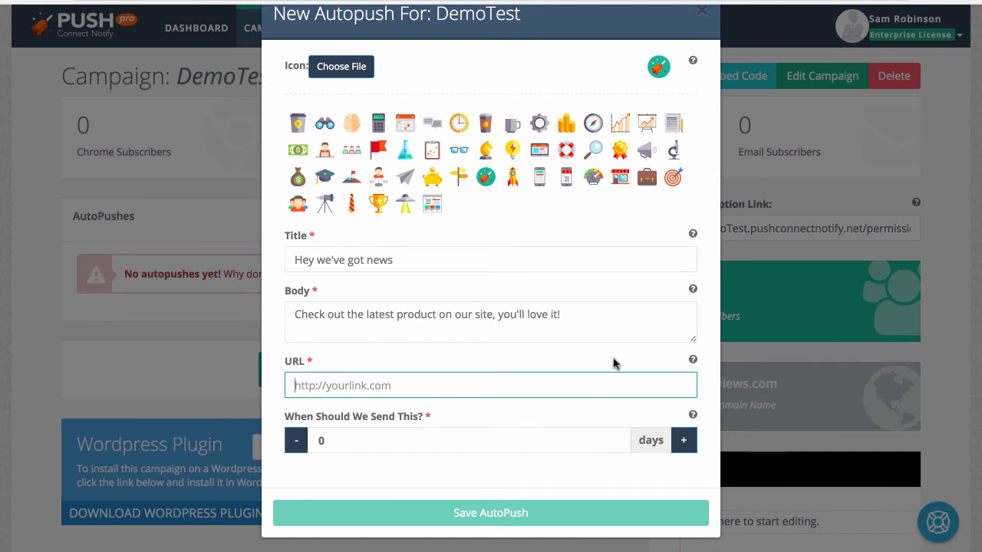
pyautogui.scroll(1, 613, 361)
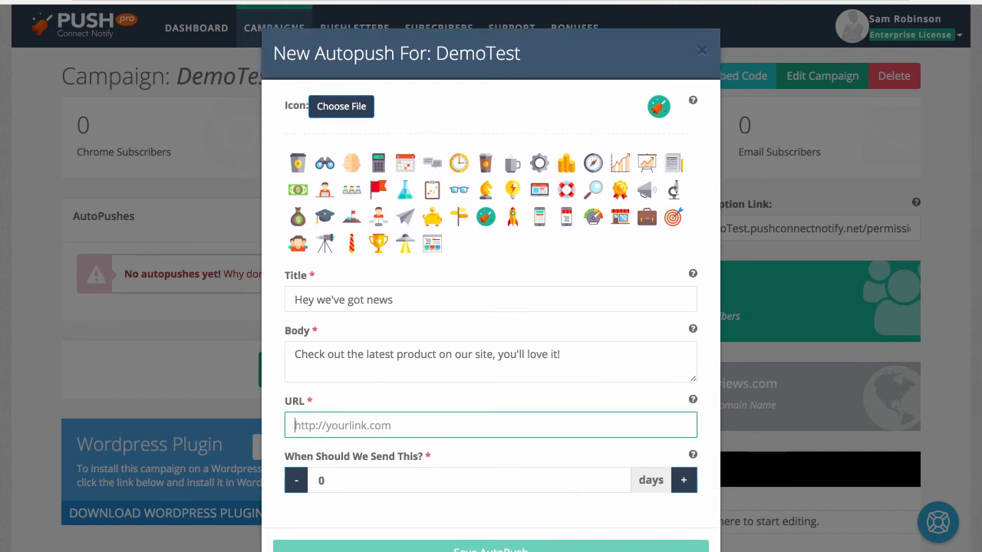
pyautogui.click(703, 51)
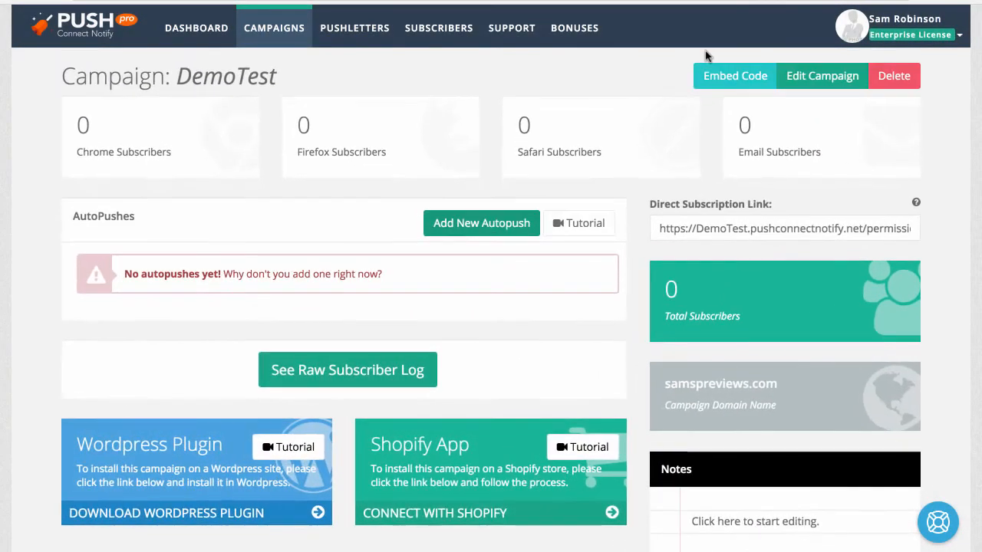